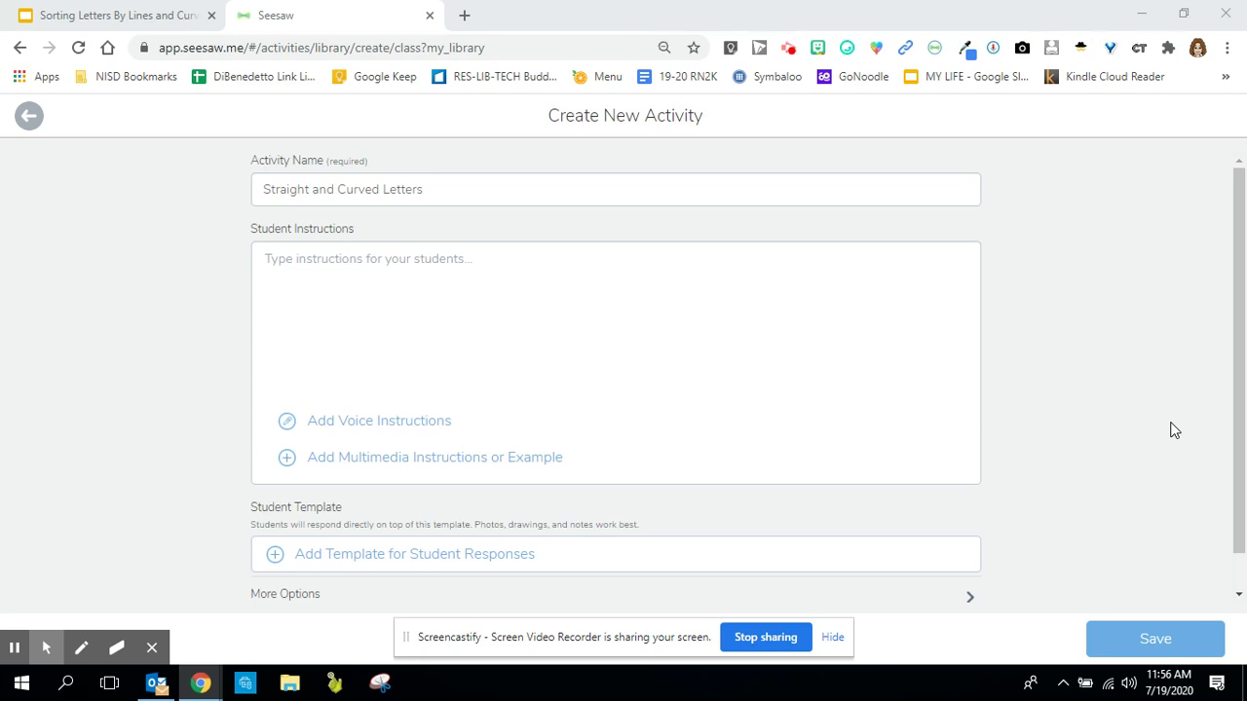
Switch to the Google Slides deck and review the sorting chart slide and the letter tiles slide.
{"action": "left_click", "coordinate": [146, 16]}
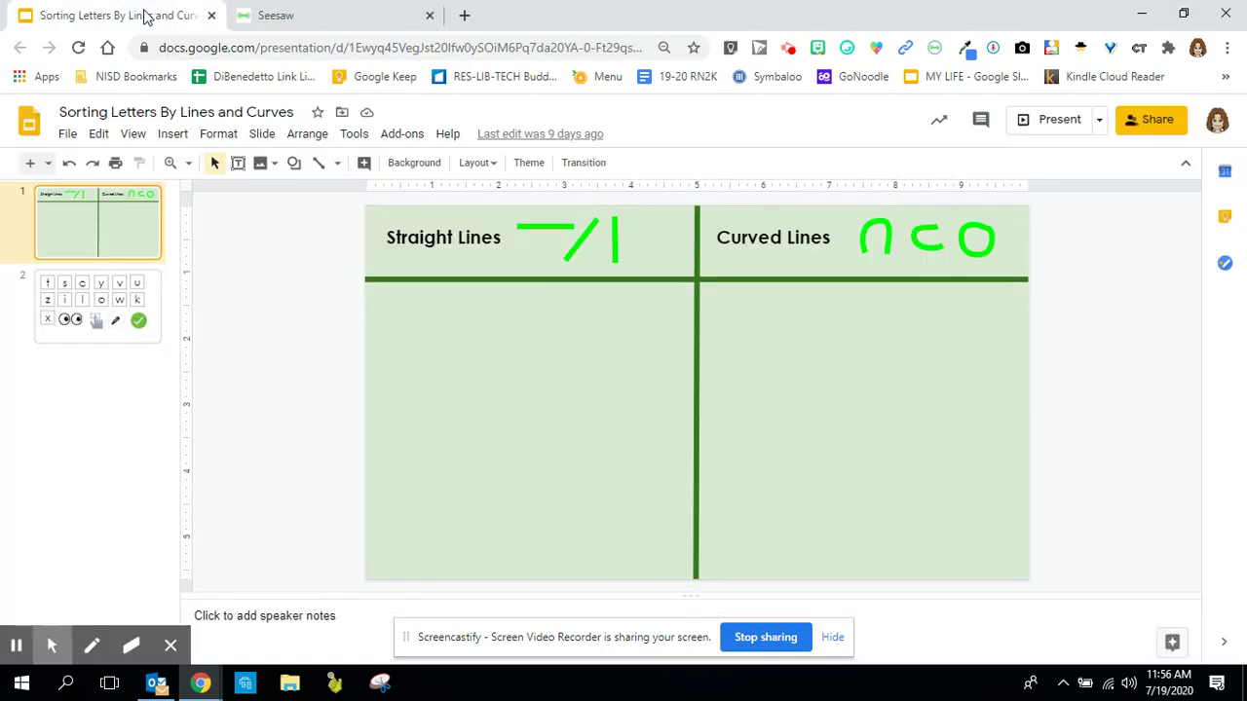
{"action": "left_click", "coordinate": [74, 330]}
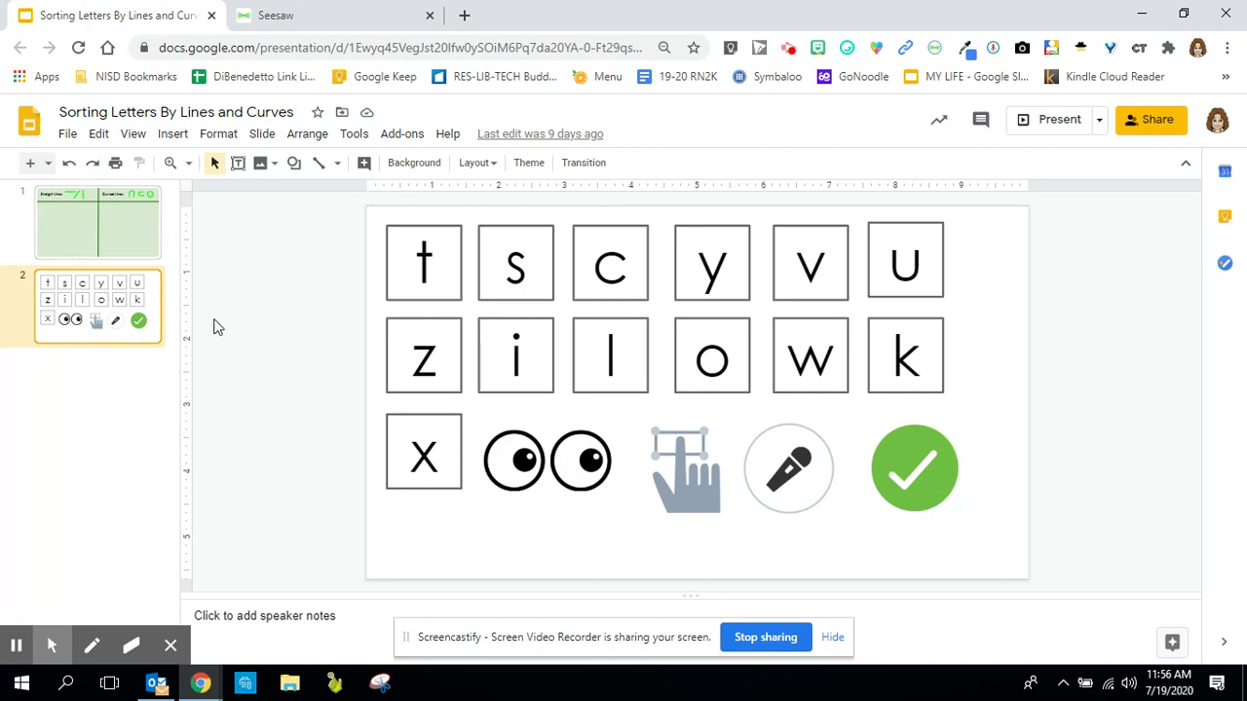
Return to Seesaw and start a Drawing as the template for student responses.
{"action": "left_click", "coordinate": [301, 23]}
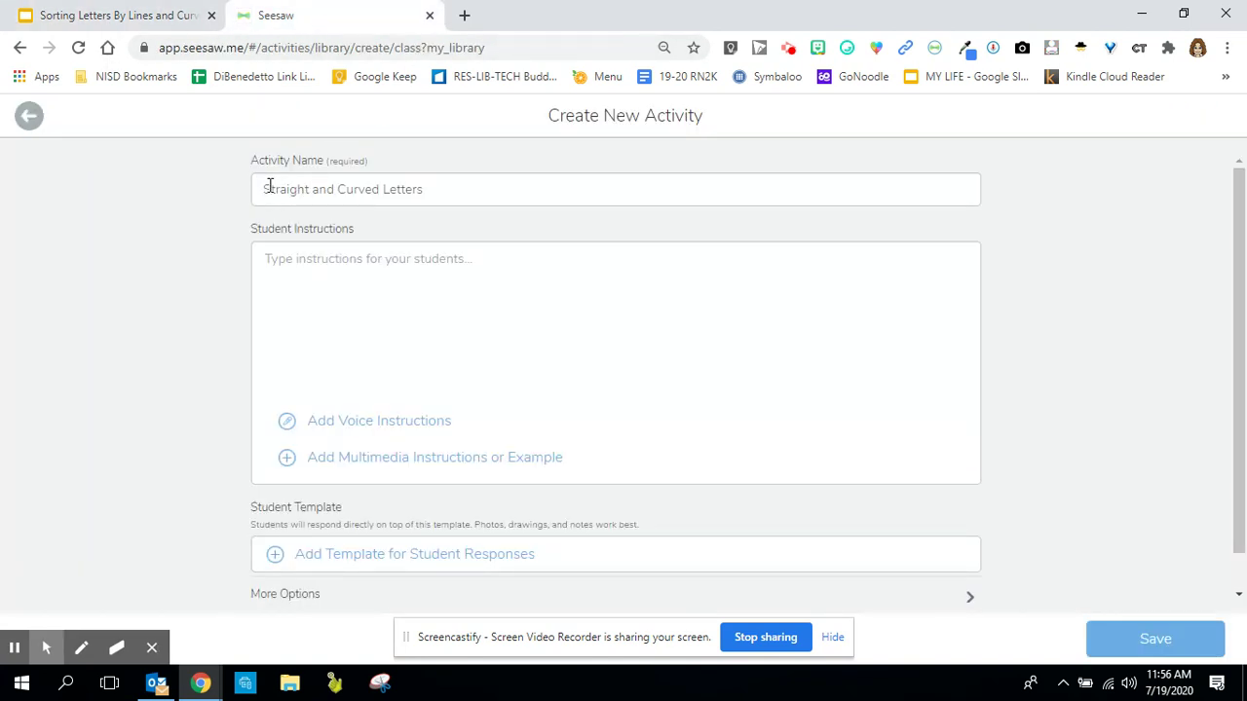
{"action": "left_click", "coordinate": [349, 560]}
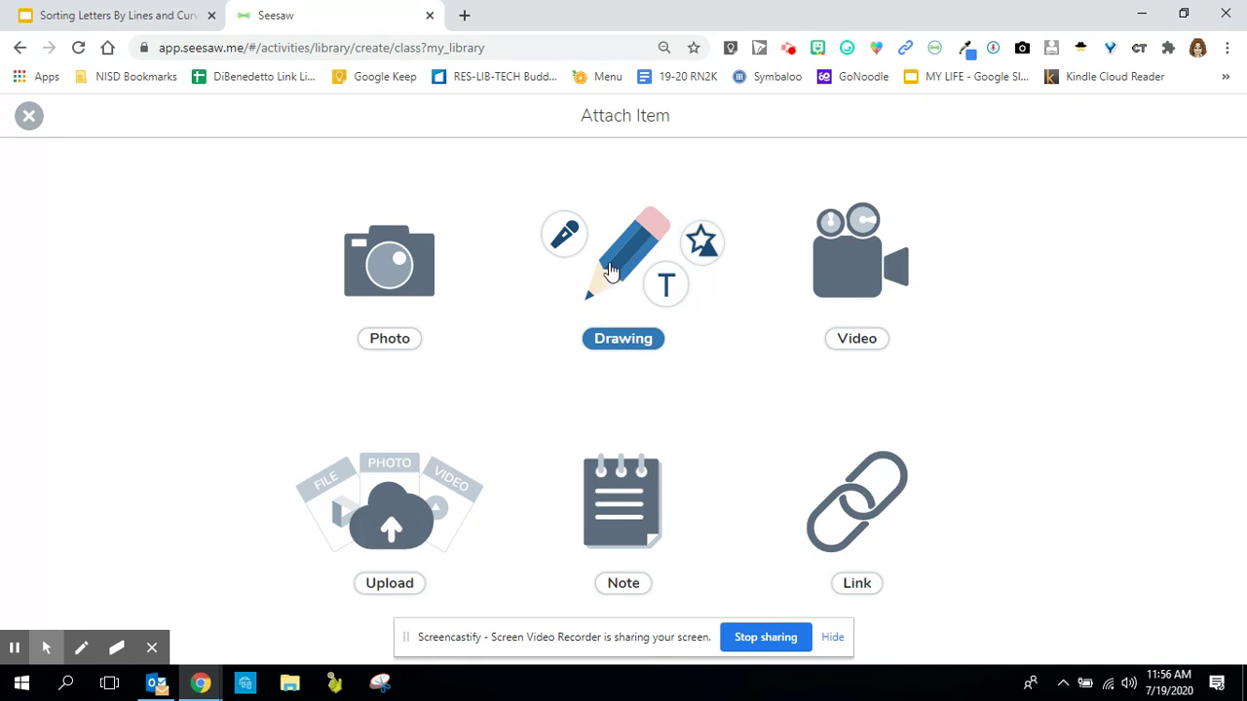
{"action": "left_click", "coordinate": [612, 265]}
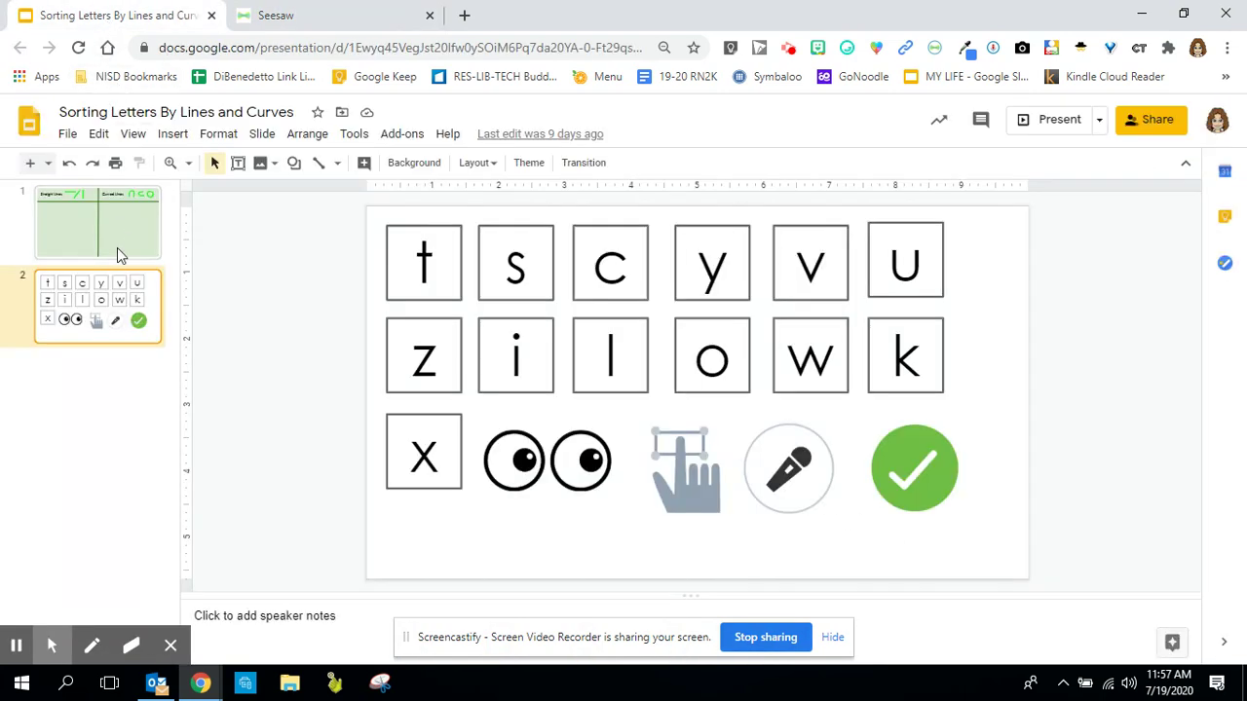
Capture the whole Straight Lines / Curved Lines chart from slide 1 of the Google Slides deck with Snipping Tool.
{"action": "left_click", "coordinate": [119, 241]}
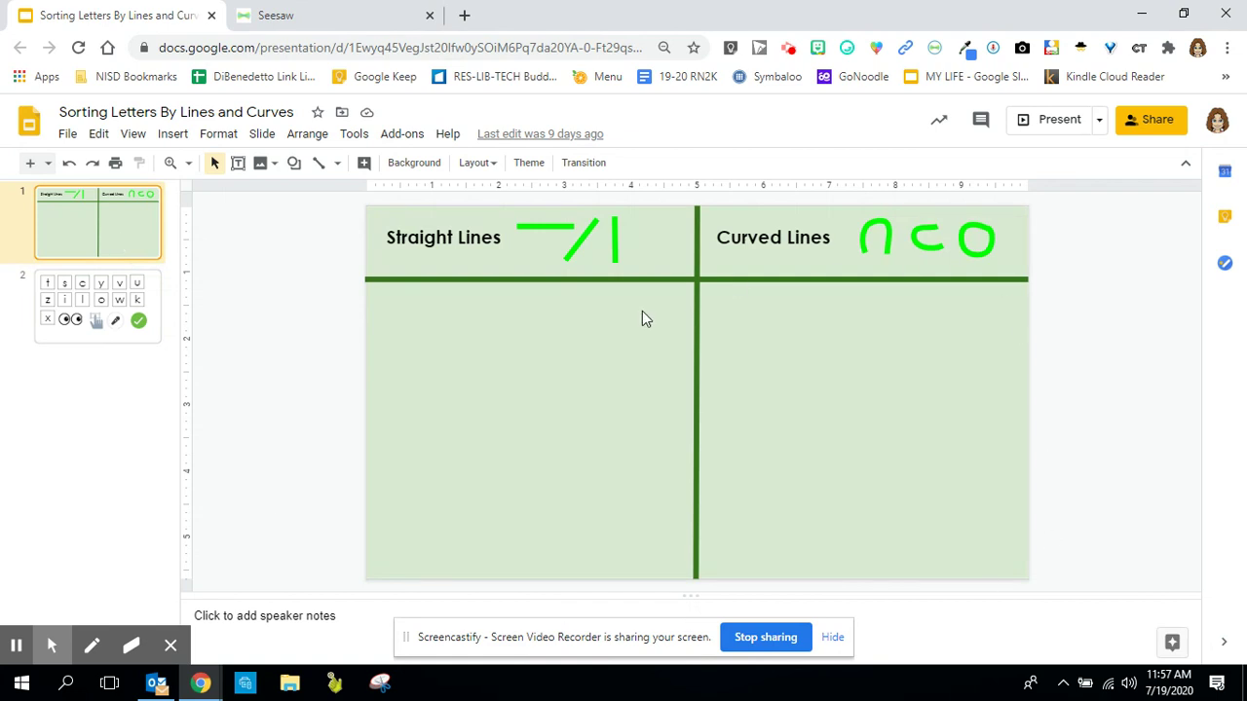
{"action": "left_click", "coordinate": [380, 682]}
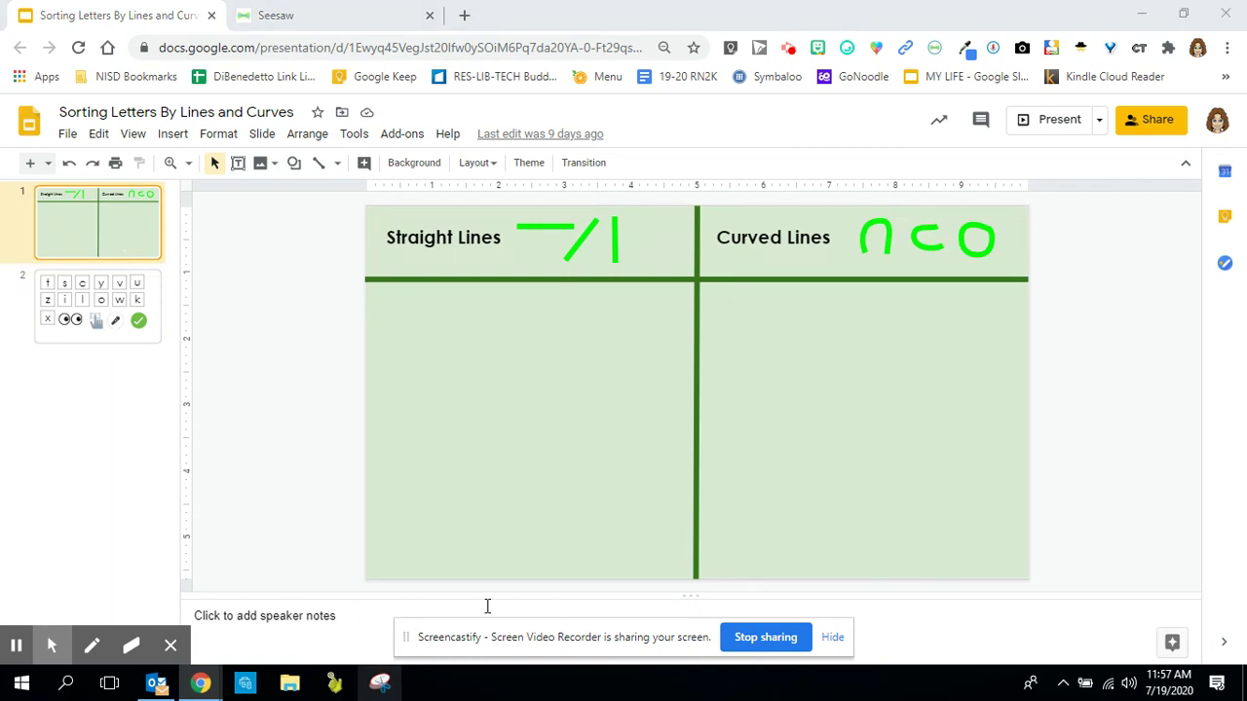
{"action": "left_click", "coordinate": [70, 45]}
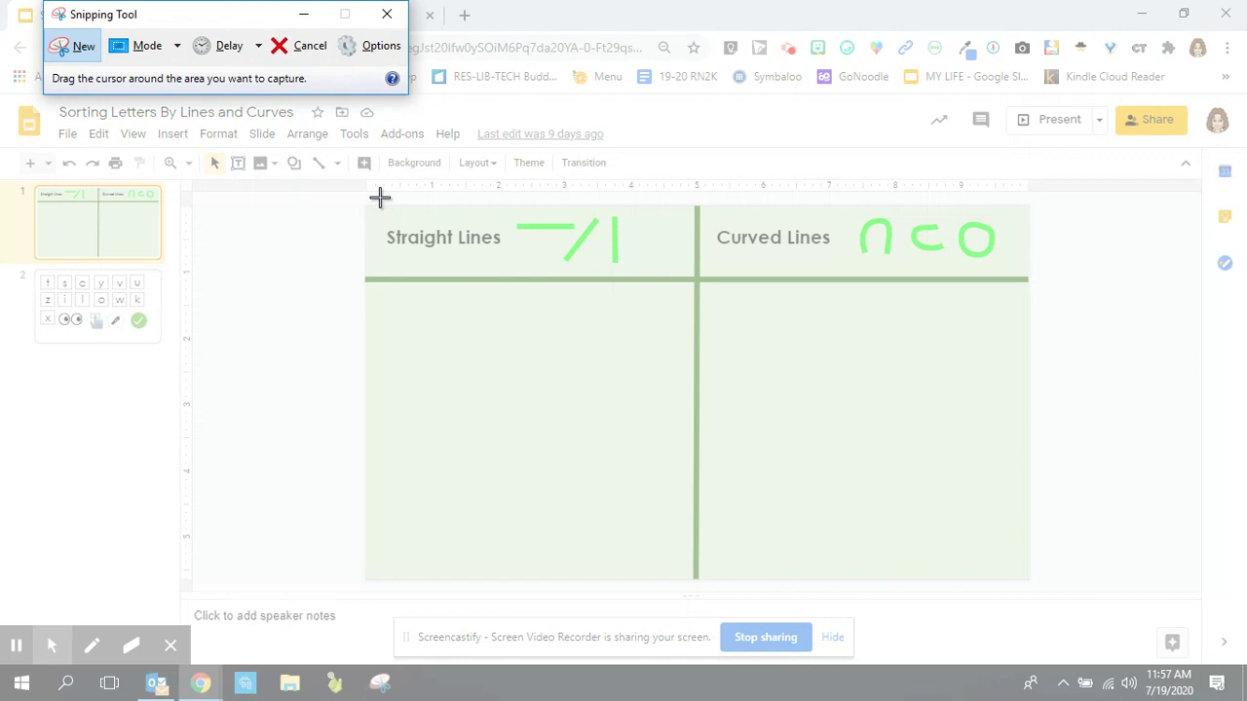
{"action": "left_click_drag", "start_coordinate": [365, 205], "coordinate": [1030, 580]}
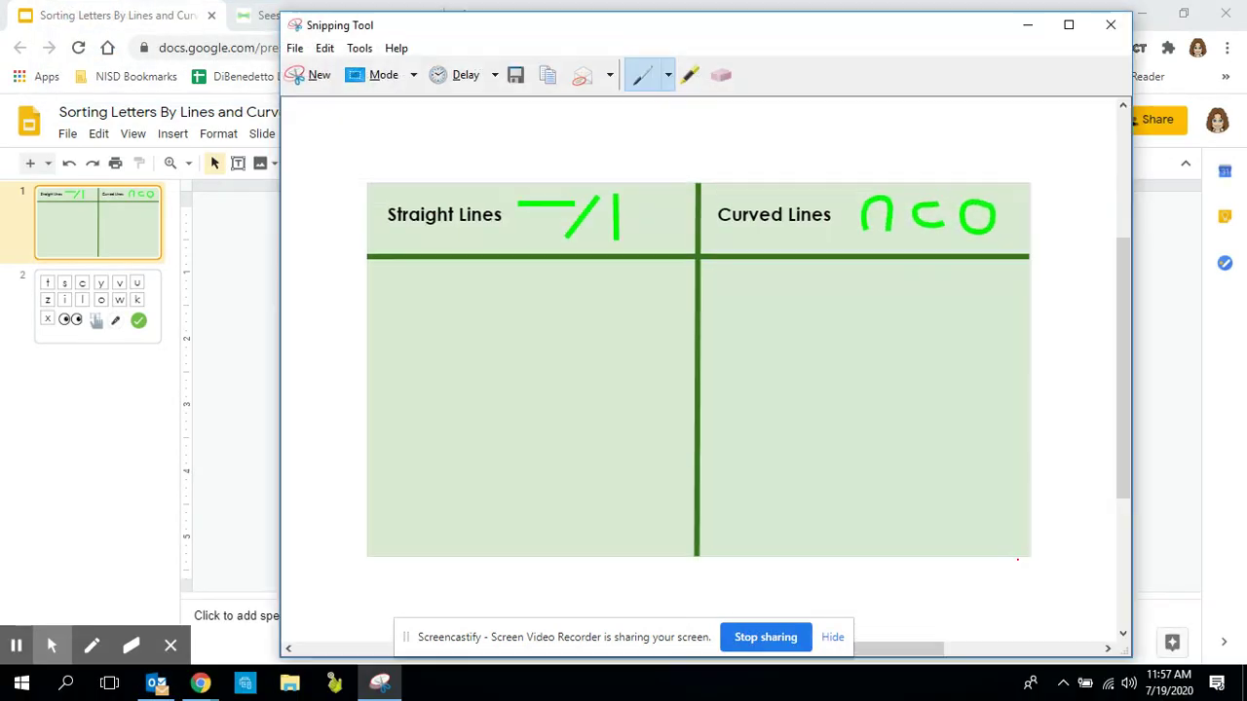
{"action": "left_click", "coordinate": [1025, 24]}
Paste the chart onto the Seesaw drawing page and scale it down near the top, leaving margins around it.
{"action": "left_click", "coordinate": [348, 20]}
{"action": "key", "text": "ctrl+v"}
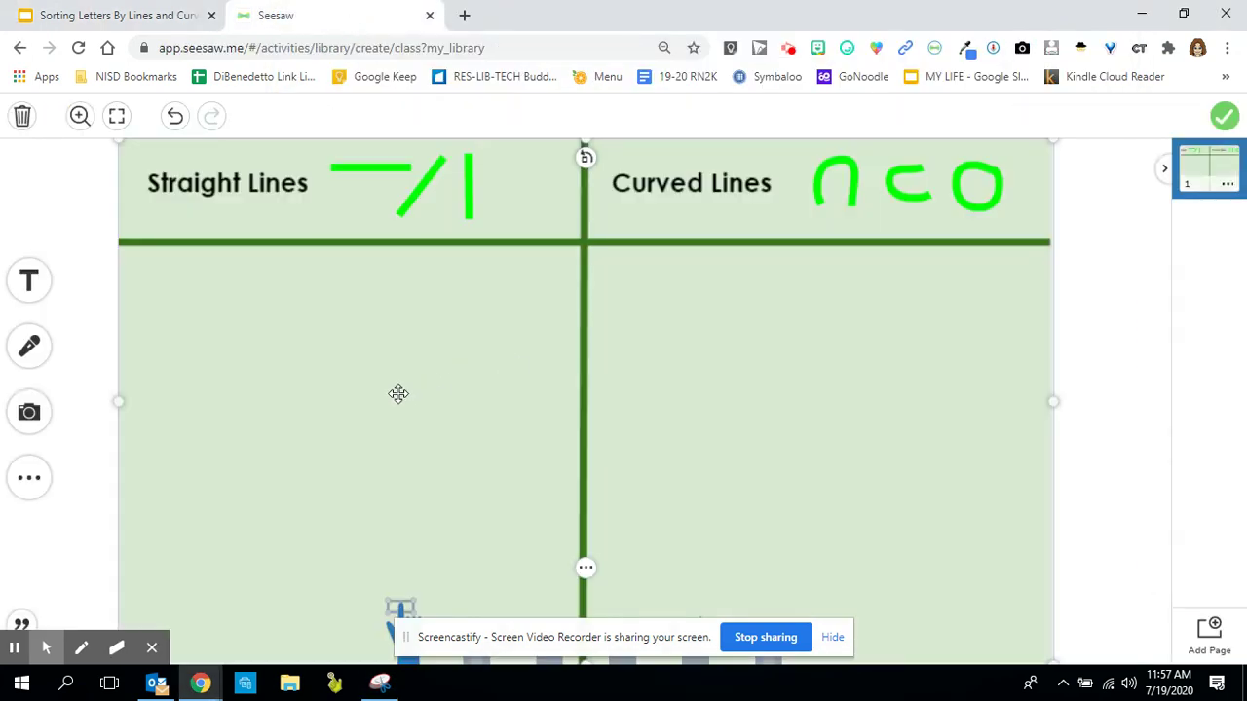
{"action": "left_click_drag", "start_coordinate": [117, 140], "coordinate": [234, 231]}
{"action": "left_click_drag", "start_coordinate": [498, 431], "coordinate": [469, 369]}
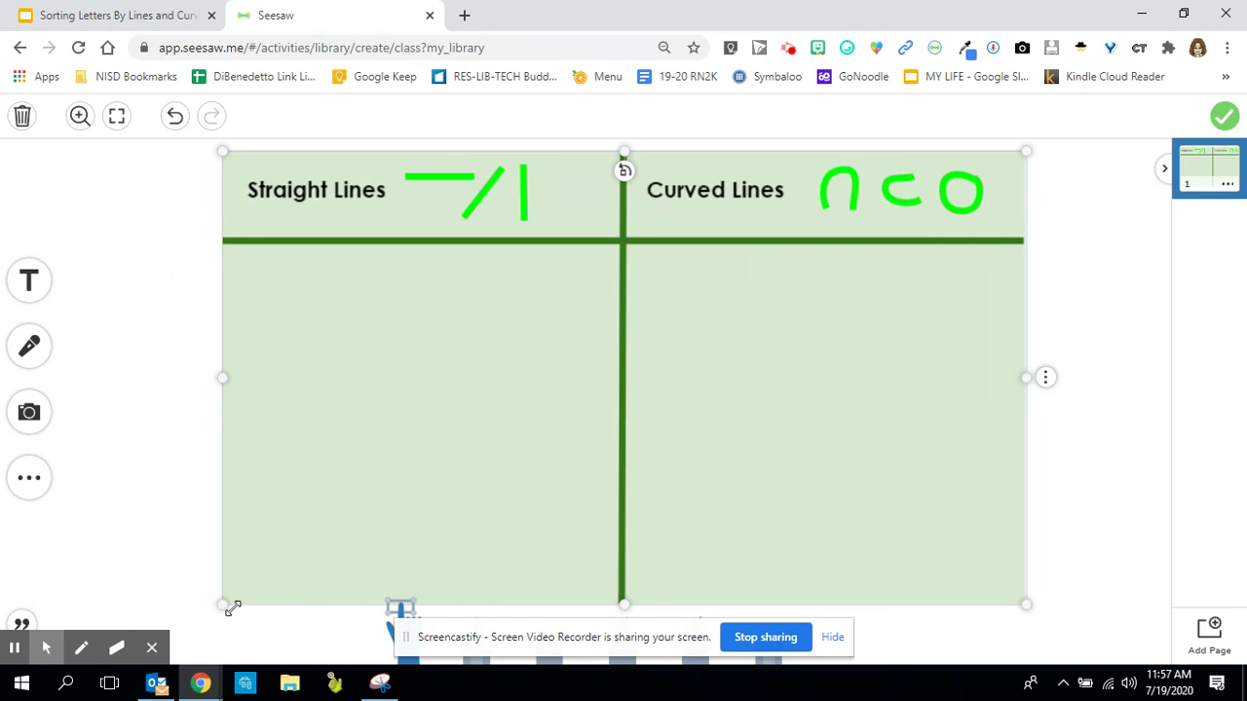
{"action": "left_click_drag", "start_coordinate": [224, 608], "coordinate": [290, 514]}
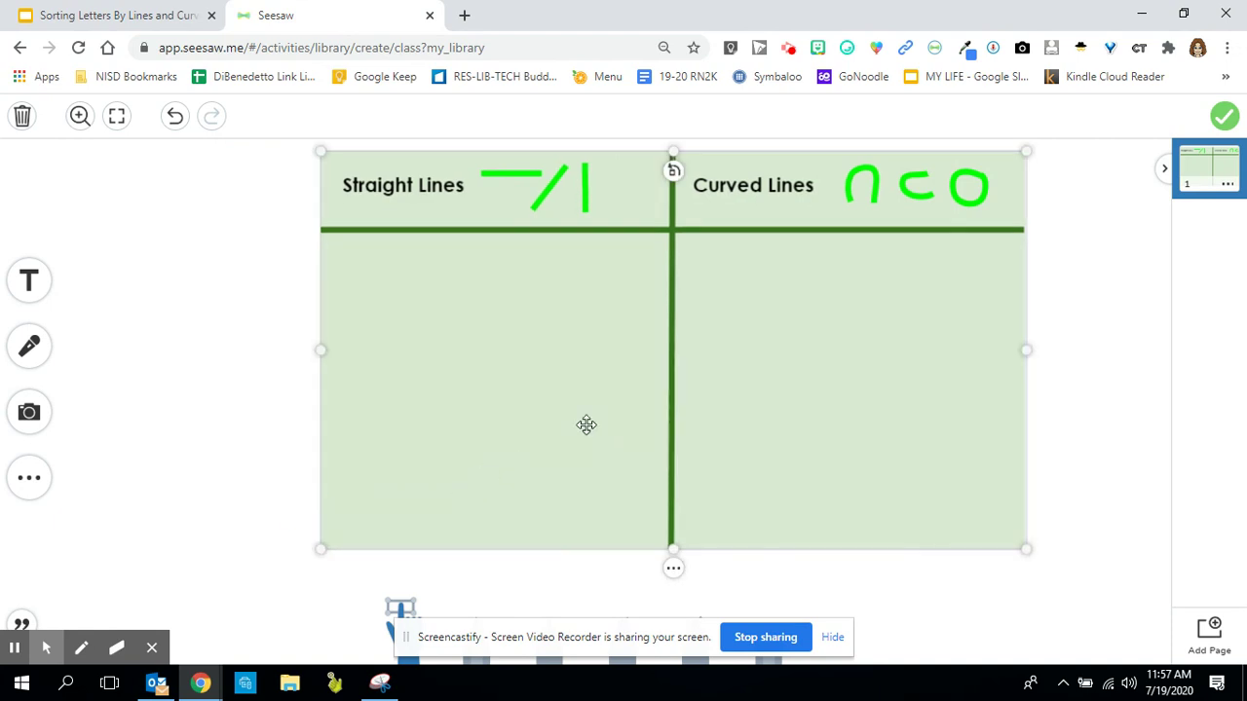
{"action": "left_click_drag", "start_coordinate": [645, 401], "coordinate": [598, 399]}
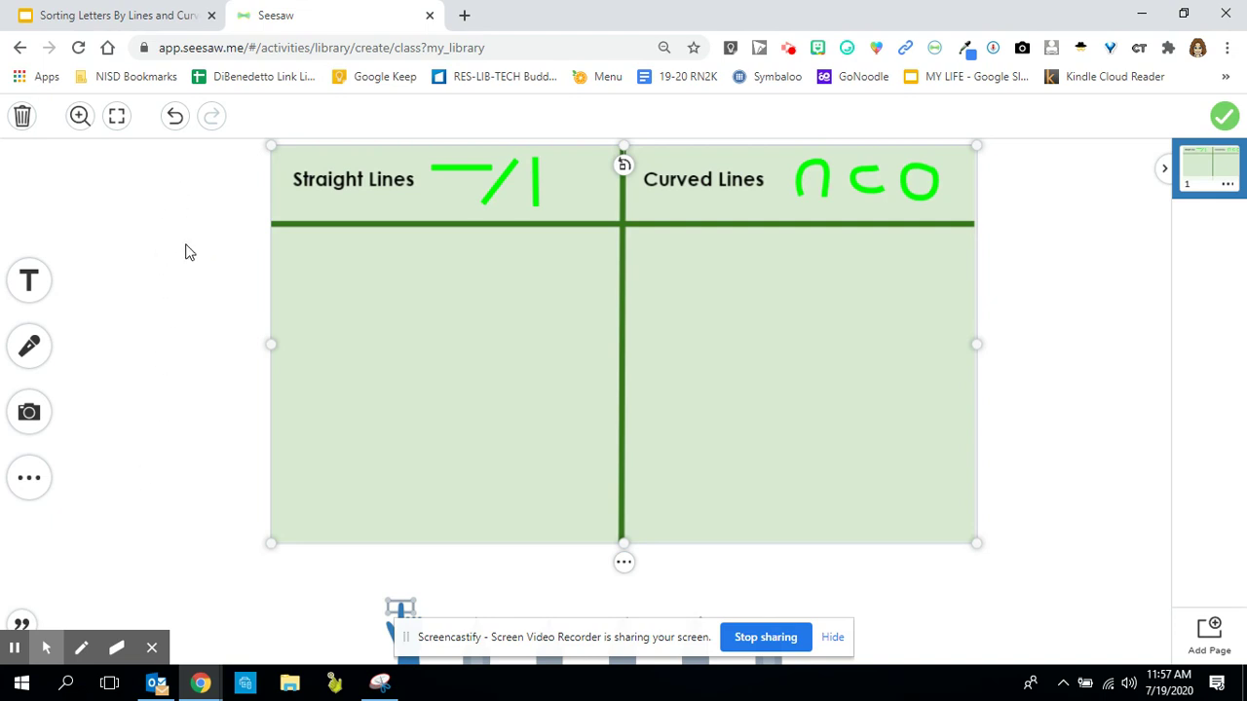
{"action": "left_click_drag", "start_coordinate": [414, 251], "coordinate": [405, 254]}
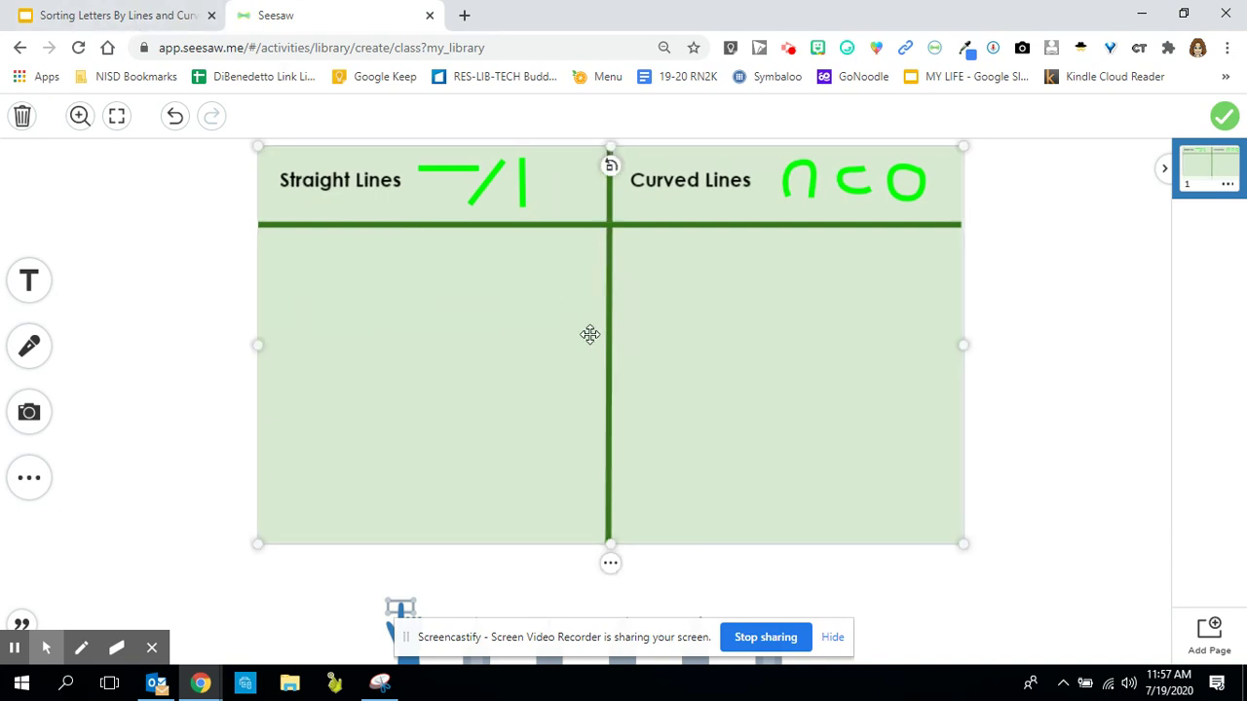
Lock the sorting chart in place and unlock it again.
{"action": "left_click", "coordinate": [611, 565]}
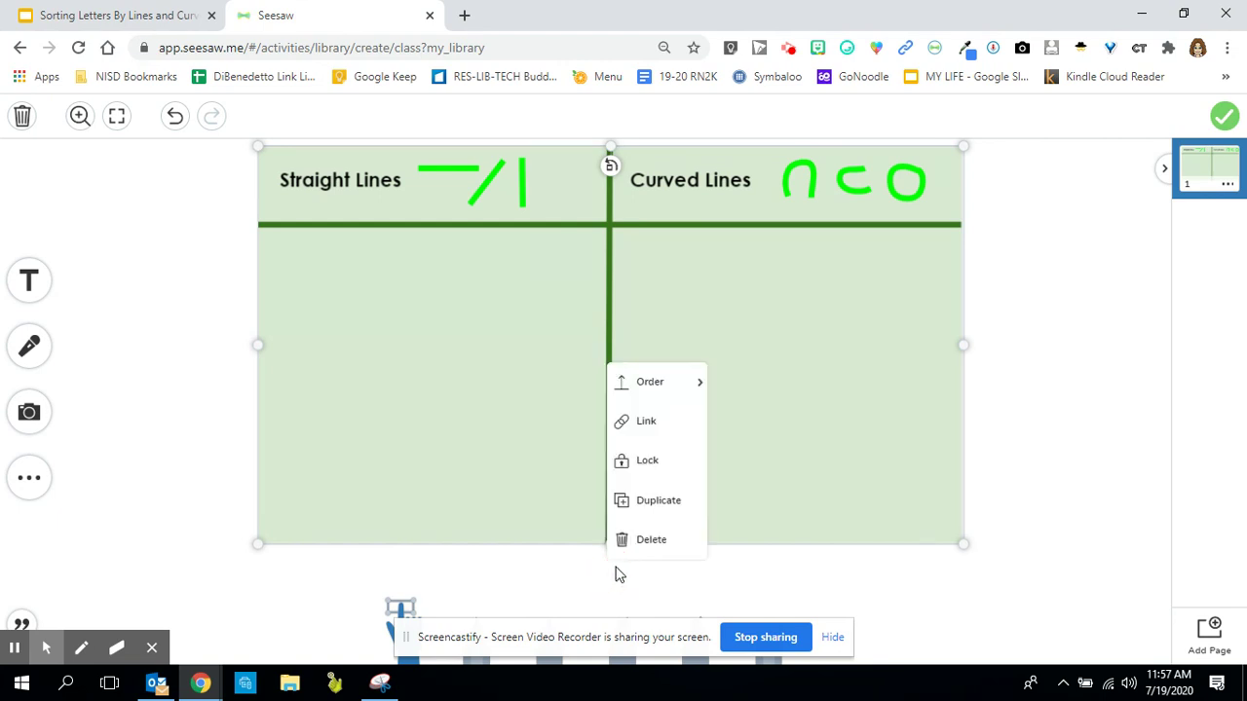
{"action": "left_click", "coordinate": [648, 461]}
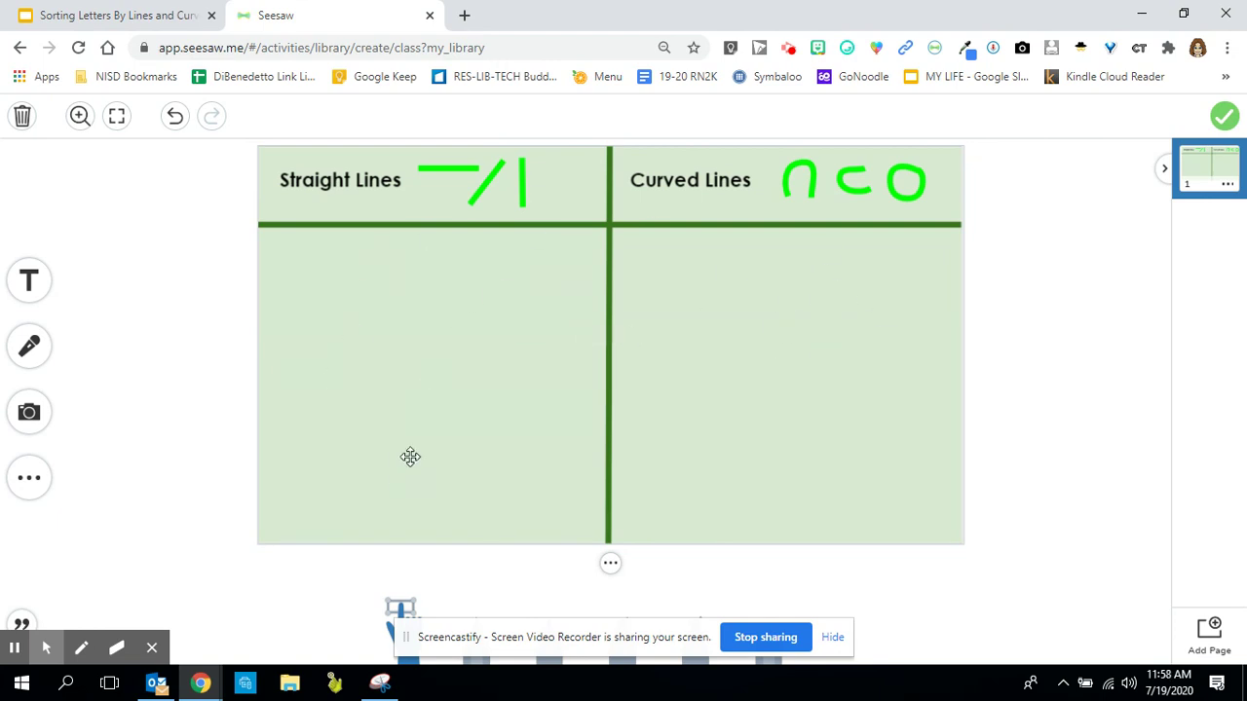
{"action": "left_click", "coordinate": [610, 569]}
{"action": "left_click", "coordinate": [623, 470]}
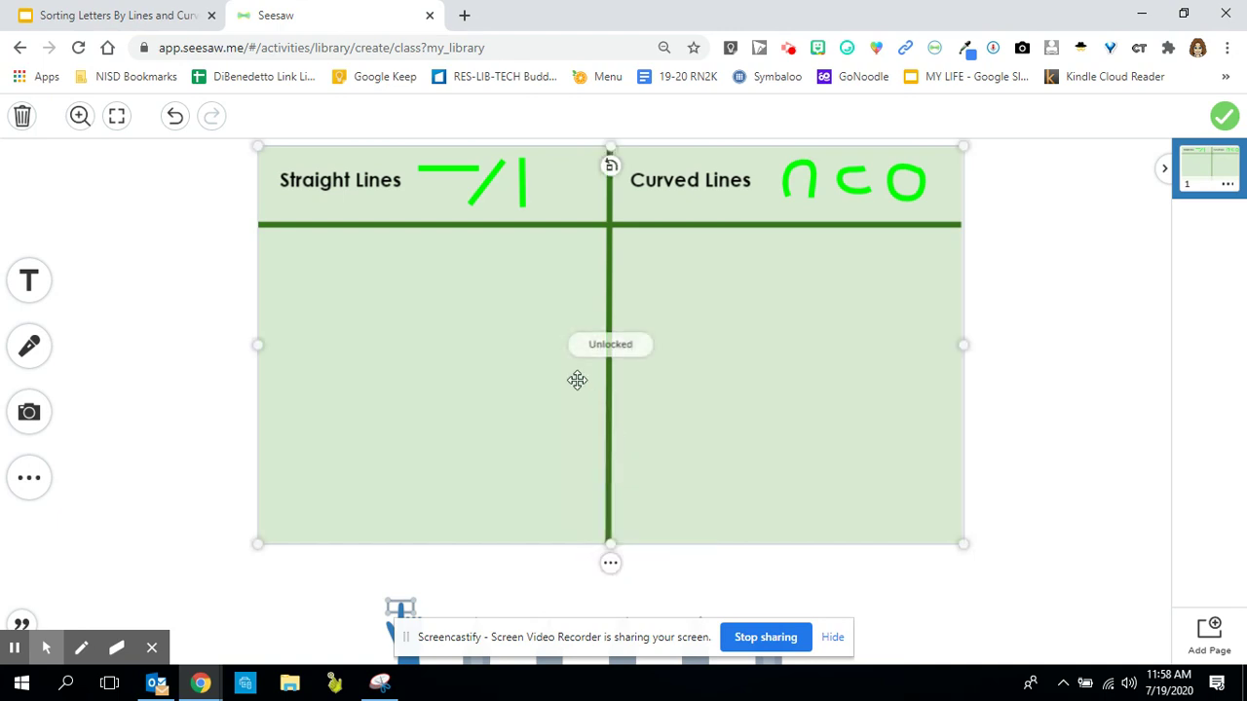
Nudge the sorting chart slightly and lock it in place as the page's background.
{"action": "mouse_move", "coordinate": [512, 370]}
{"action": "left_mouse_down"}
{"action": "mouse_move", "coordinate": [433, 408]}
{"action": "mouse_move", "coordinate": [554, 402]}
{"action": "mouse_move", "coordinate": [519, 355]}
{"action": "left_mouse_up"}
{"action": "left_click", "coordinate": [609, 568]}
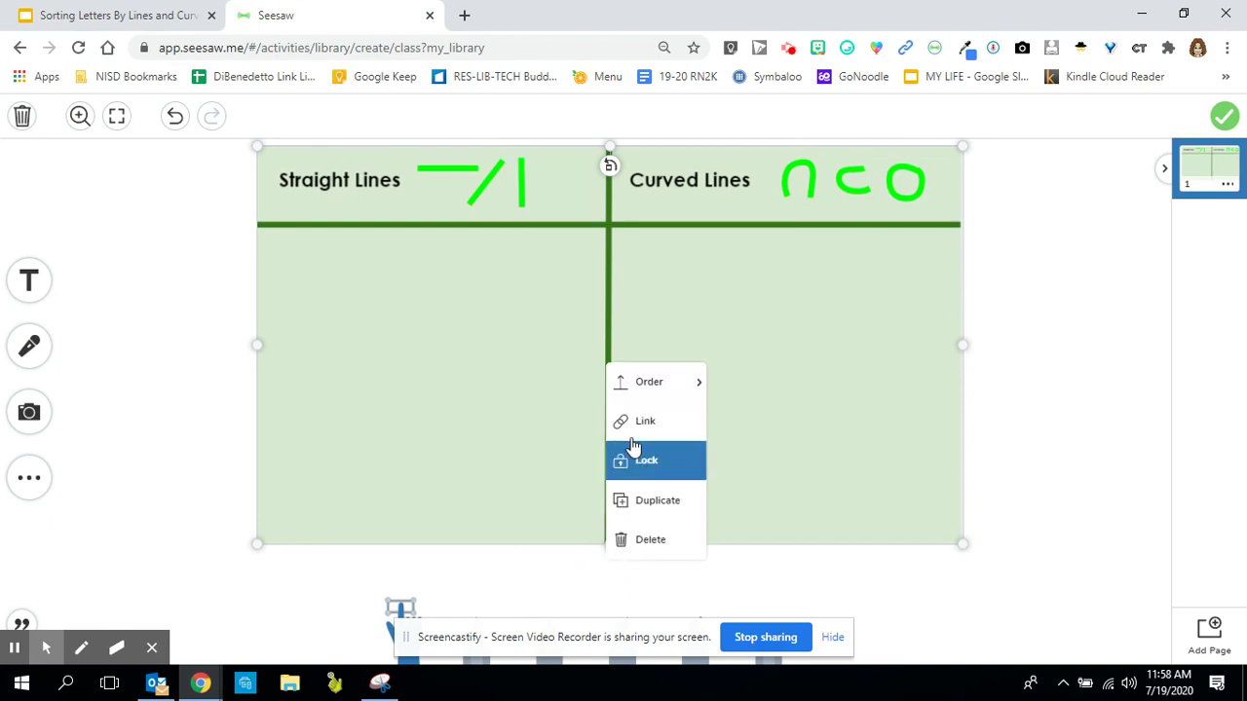
{"action": "left_click", "coordinate": [646, 471]}
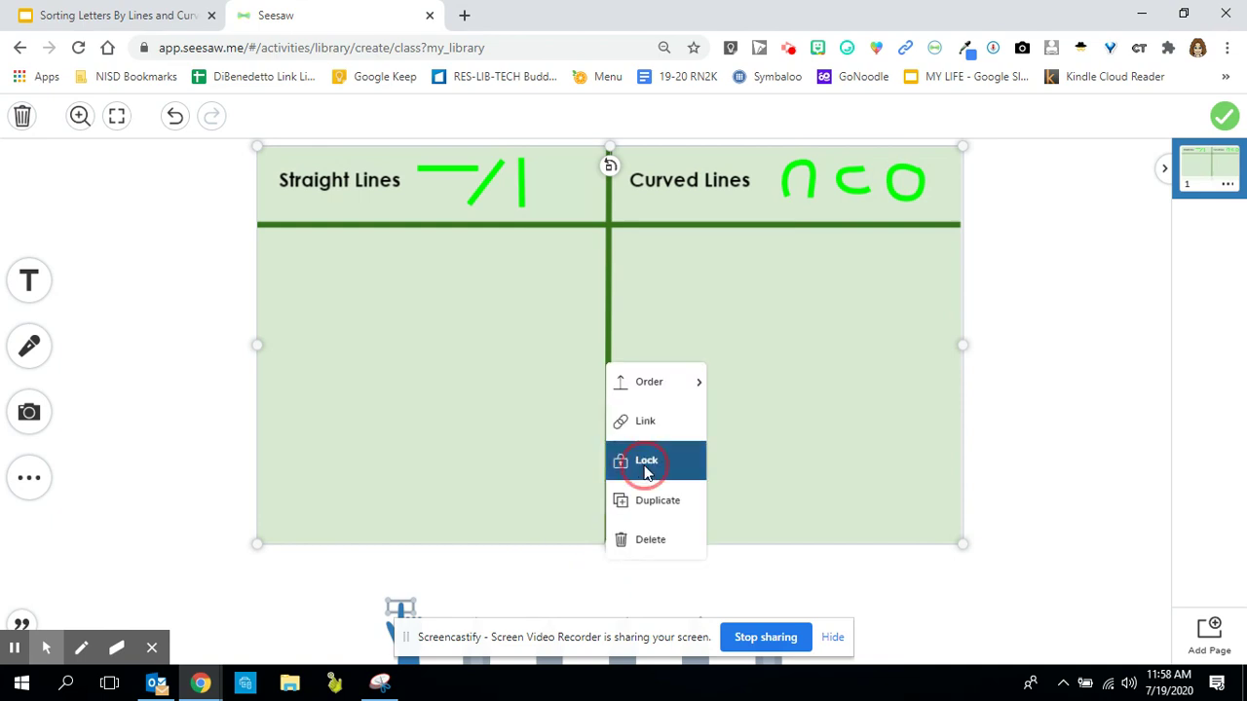
Capture the pair of eyes icon from slide 2 of the Google Slides deck with Snipping Tool.
{"action": "left_click", "coordinate": [121, 21]}
{"action": "left_click", "coordinate": [141, 321]}
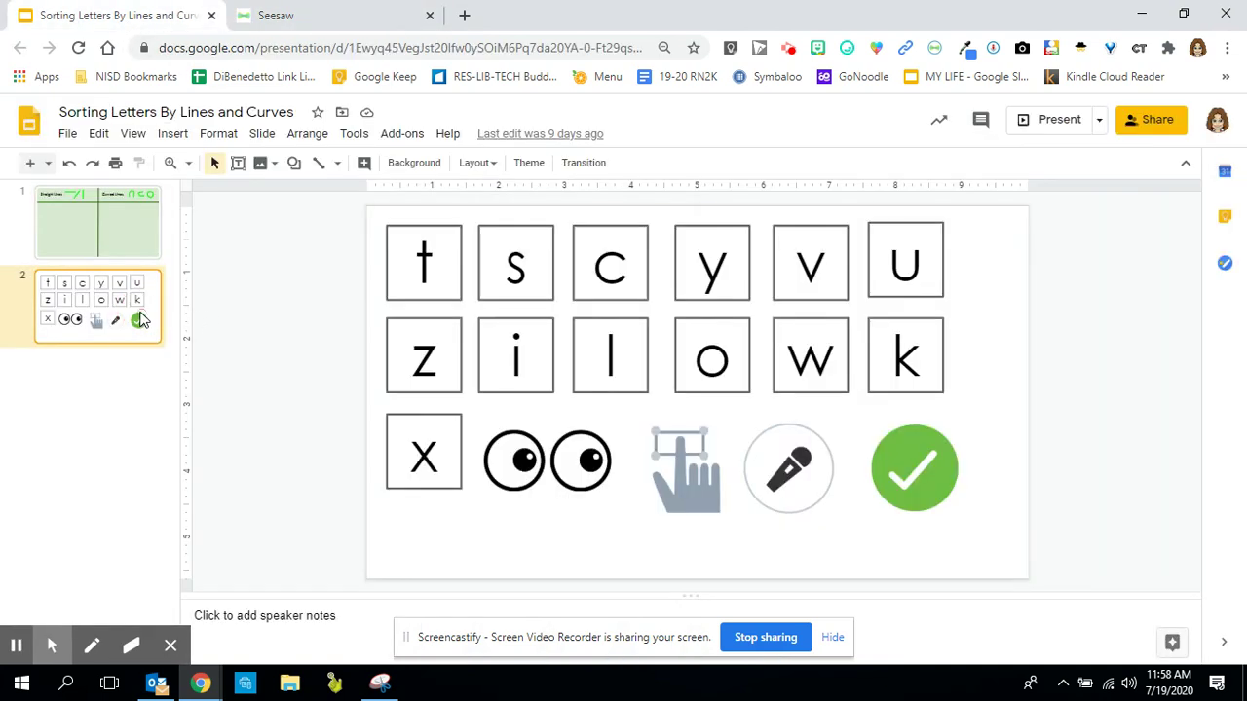
{"action": "left_click", "coordinate": [380, 683]}
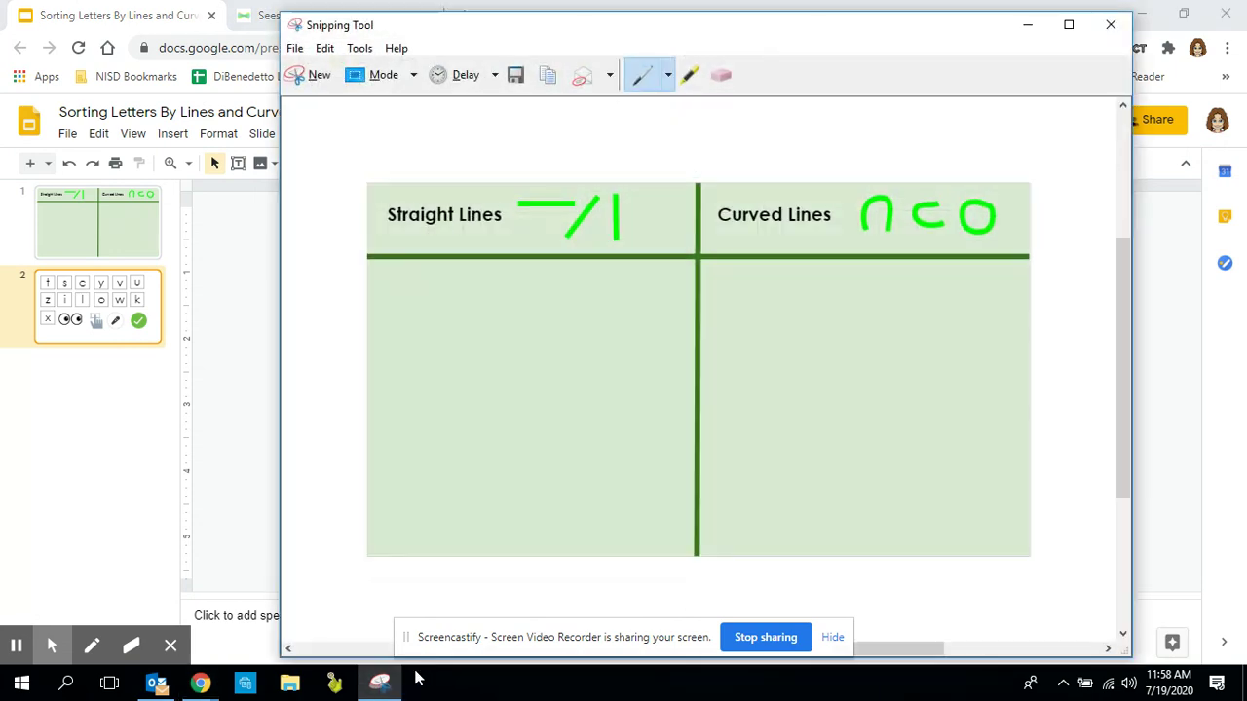
{"action": "left_click", "coordinate": [309, 75]}
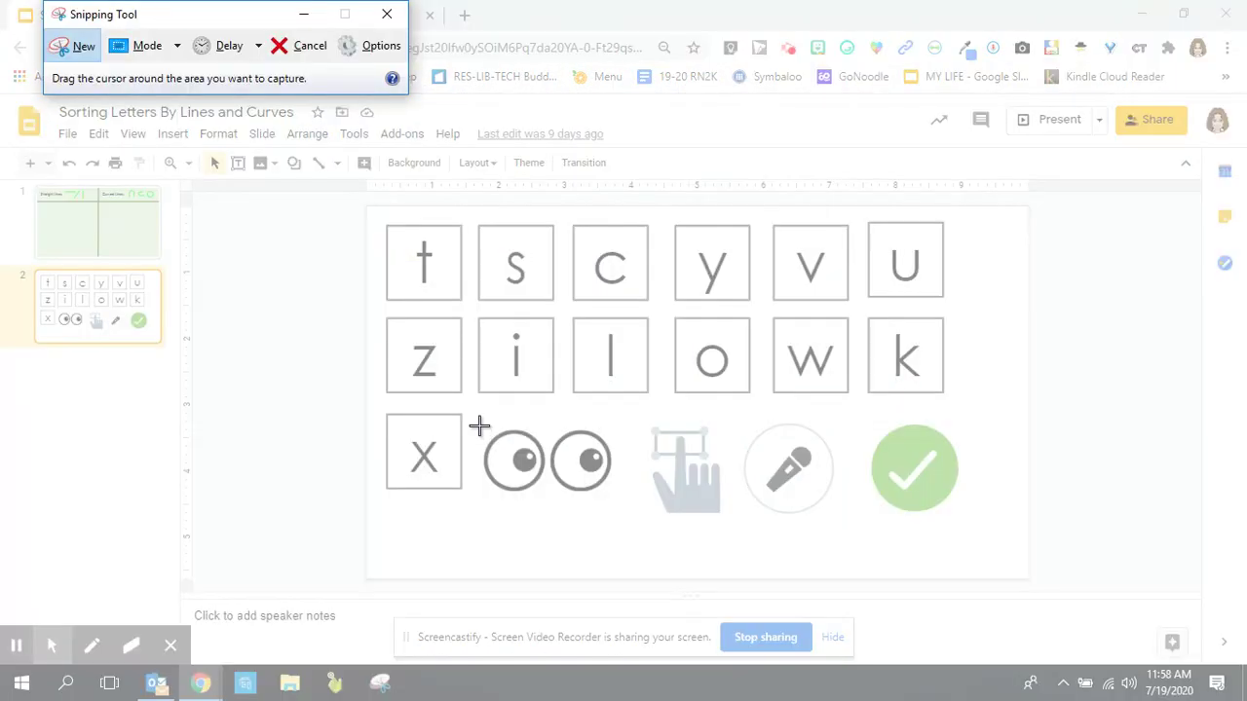
{"action": "left_click_drag", "start_coordinate": [478, 426], "coordinate": [614, 501]}
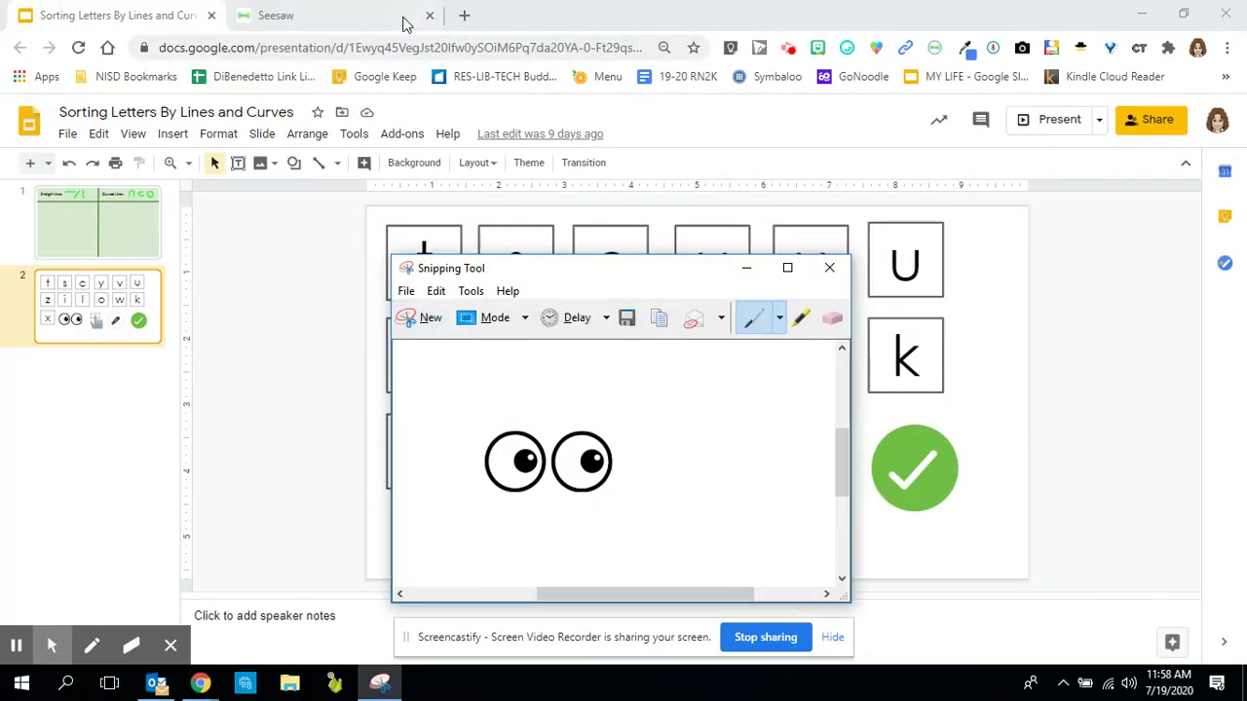
Paste the eyes icon into the Seesaw drawing and lock it, shrunk, just left of the Straight Lines heading.
{"action": "left_click", "coordinate": [405, 22]}
{"action": "key", "text": "ctrl+v"}
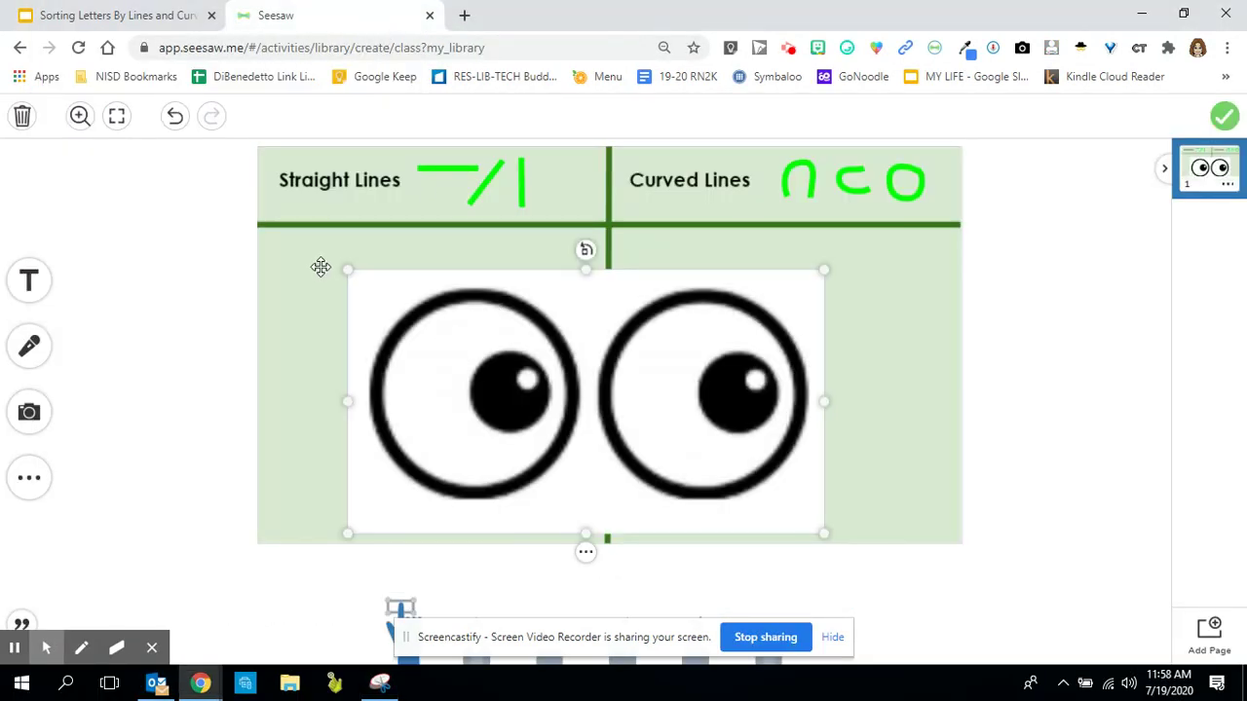
{"action": "left_click_drag", "start_coordinate": [348, 270], "coordinate": [120, 181]}
{"action": "mouse_move", "coordinate": [182, 205]}
{"action": "left_mouse_down"}
{"action": "mouse_move", "coordinate": [171, 192]}
{"action": "mouse_move", "coordinate": [160, 202]}
{"action": "left_mouse_up"}
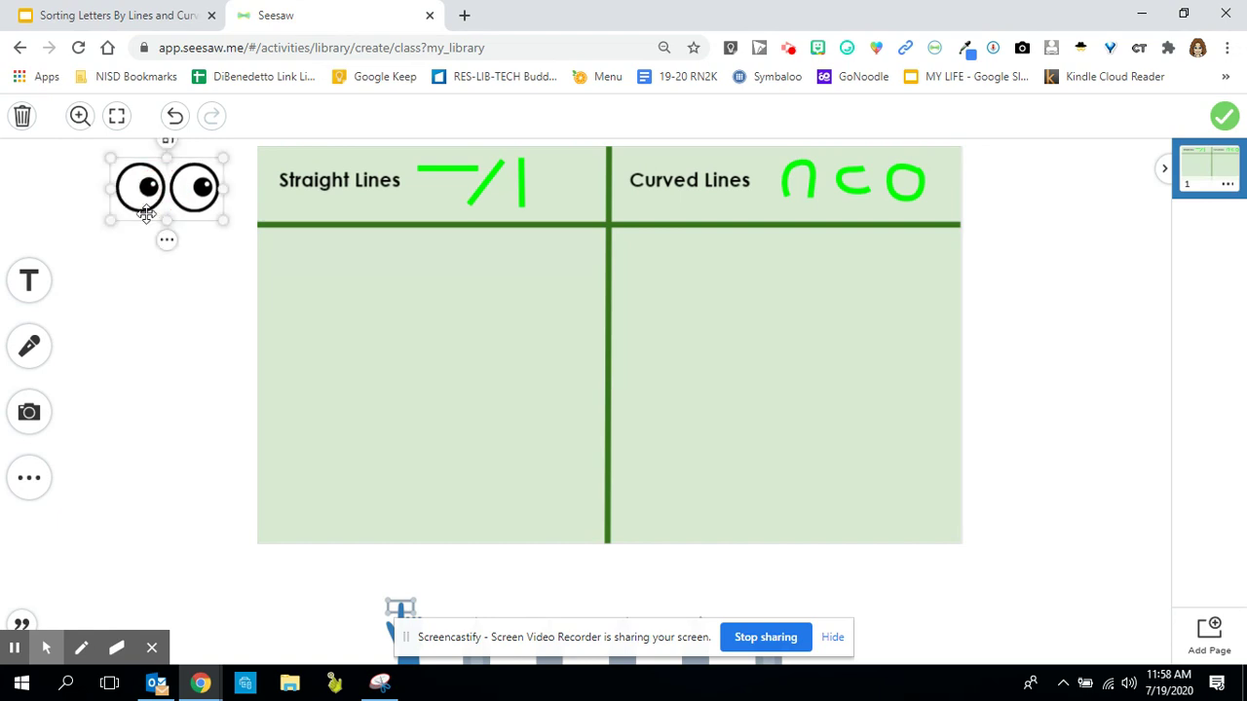
{"action": "left_click", "coordinate": [167, 241]}
{"action": "left_click", "coordinate": [201, 329]}
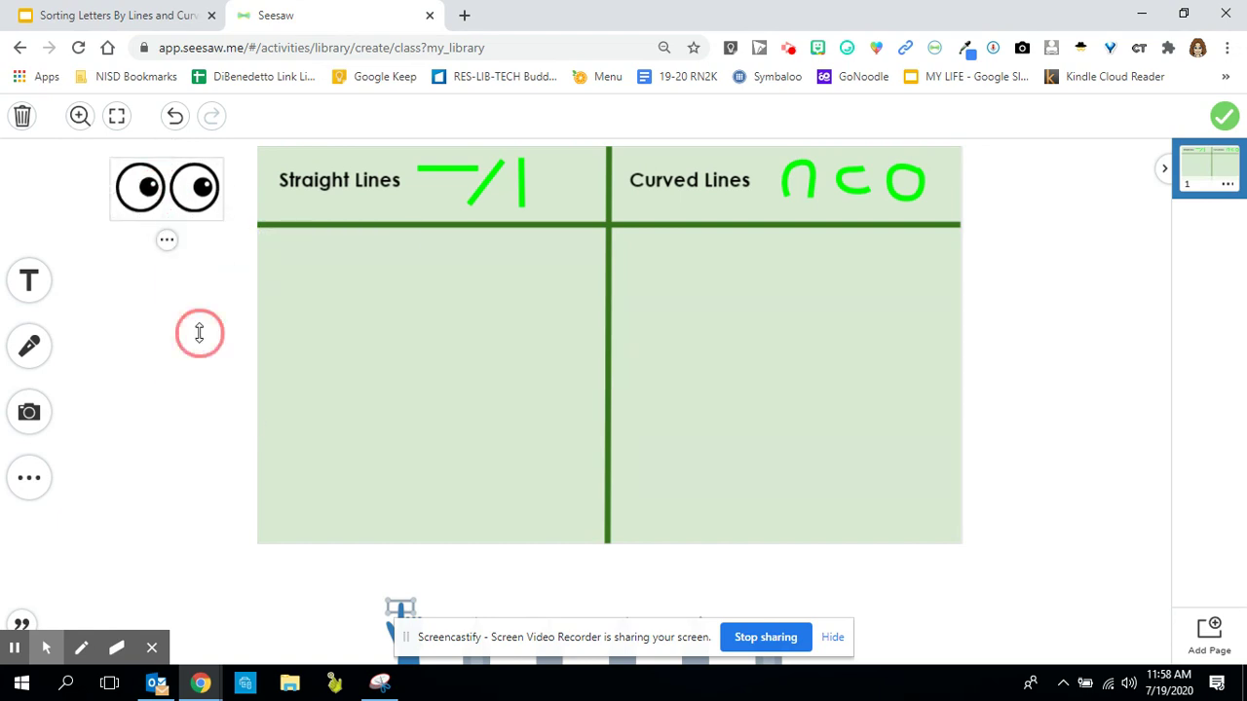
Capture the pointing hand icon from slide 2 of the Google Slides deck with a new snip.
{"action": "left_click", "coordinate": [150, 15]}
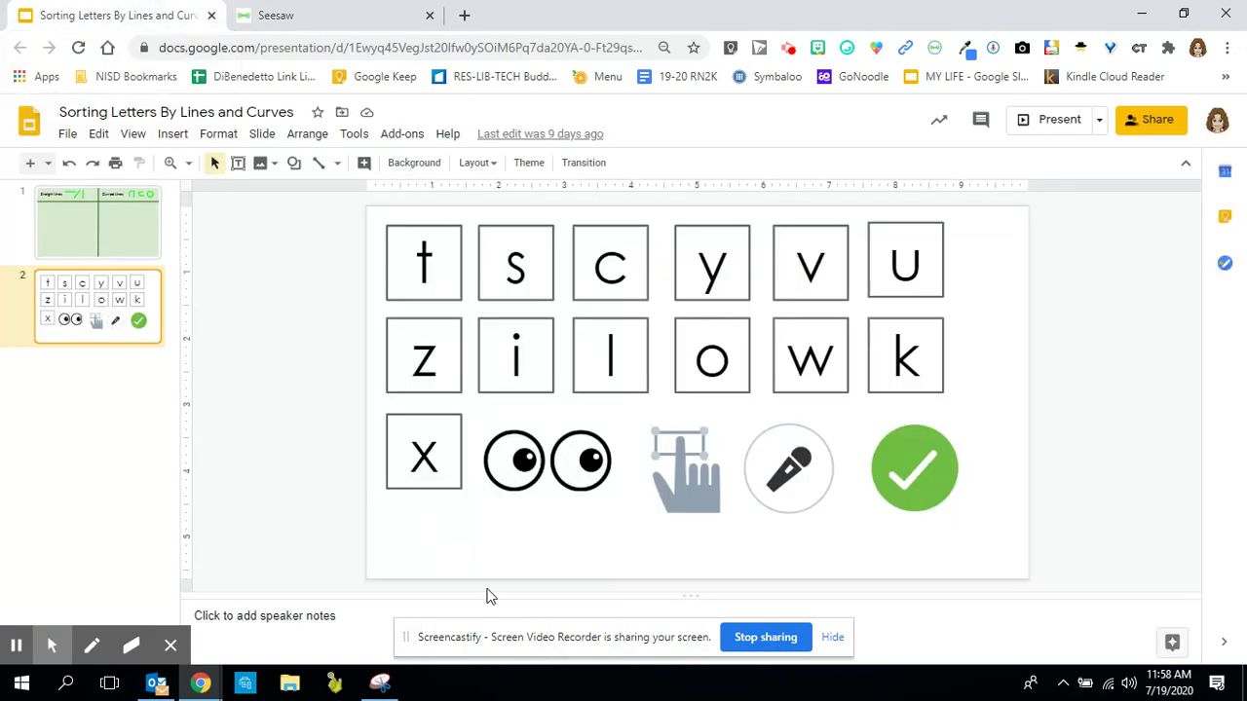
{"action": "mouse_move", "coordinate": [385, 685]}
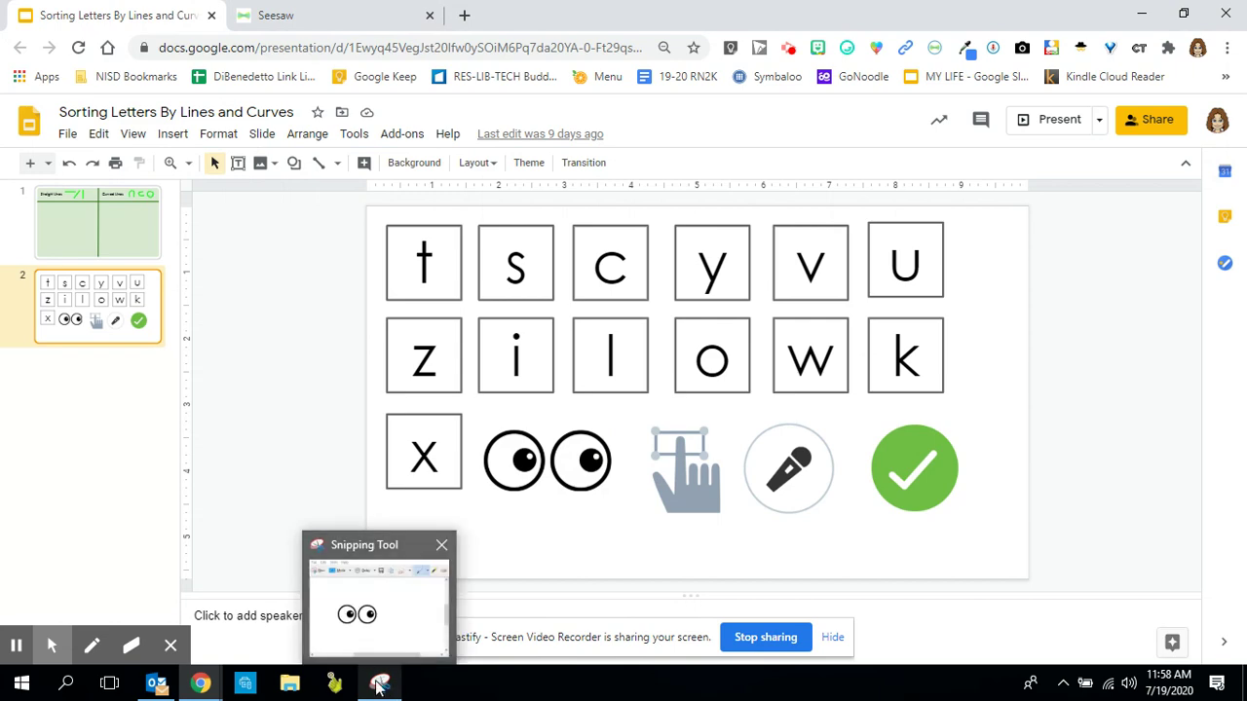
{"action": "left_click", "coordinate": [415, 658]}
{"action": "left_click", "coordinate": [421, 317]}
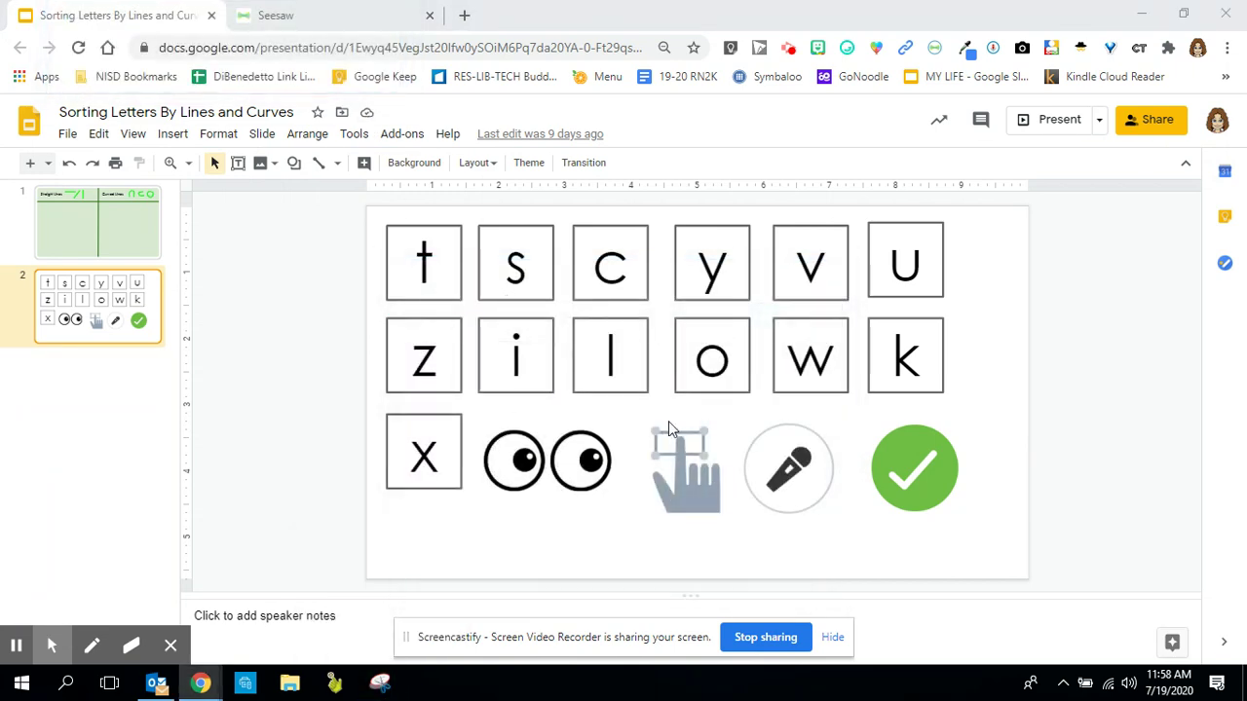
{"action": "left_click_drag", "start_coordinate": [636, 419], "coordinate": [736, 530]}
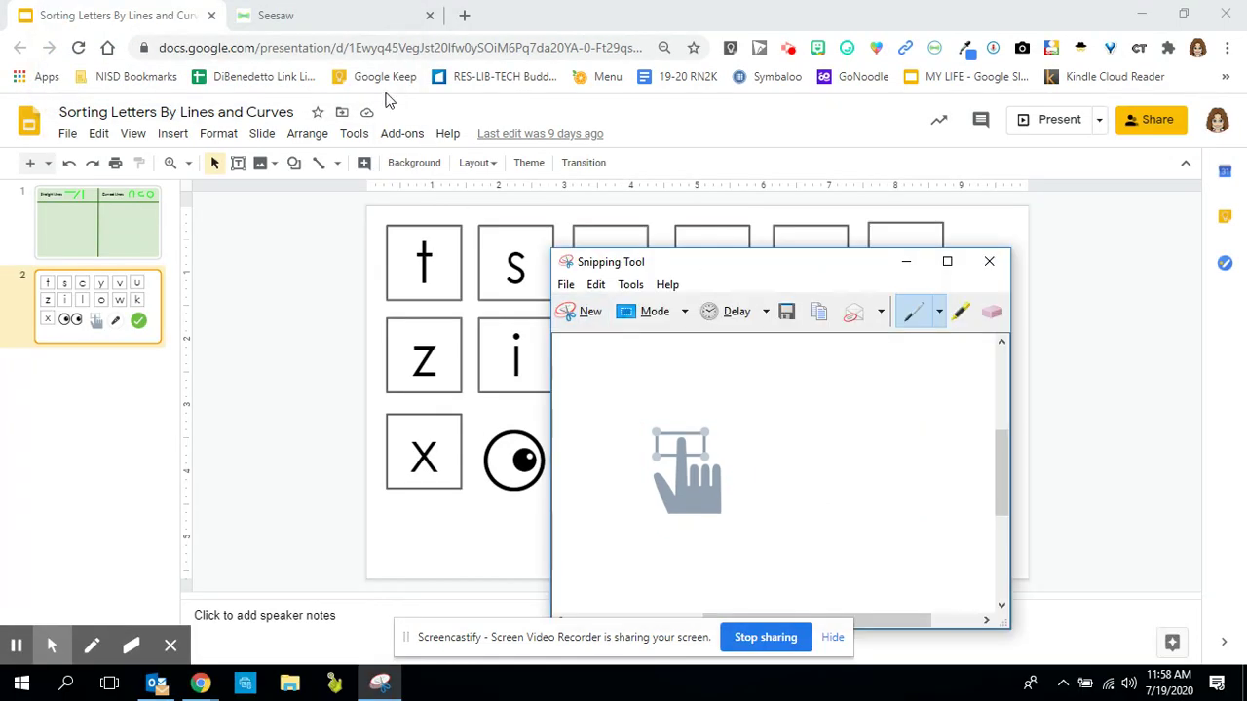
Paste the hand icon into the Seesaw drawing and lock it, shrunk, directly below the eyes icon.
{"action": "left_click", "coordinate": [337, 18]}
{"action": "key", "text": "ctrl+v"}
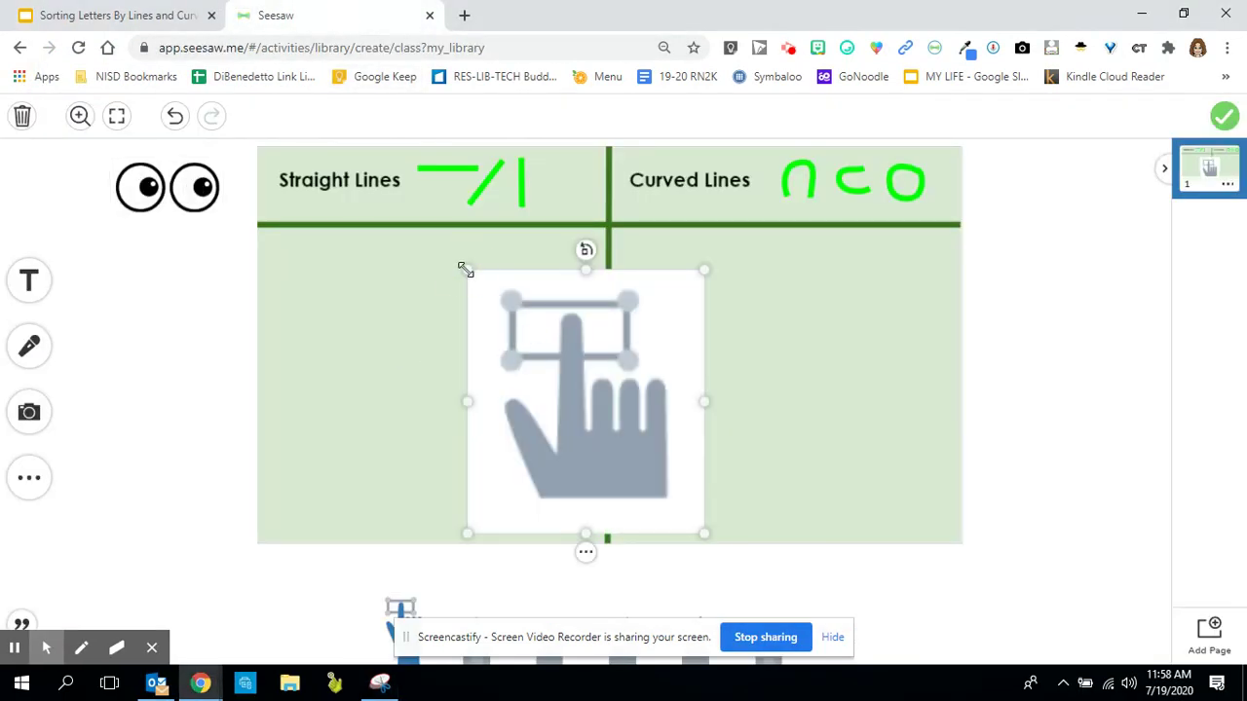
{"action": "left_click_drag", "start_coordinate": [466, 269], "coordinate": [611, 426]}
{"action": "left_click_drag", "start_coordinate": [654, 477], "coordinate": [158, 284]}
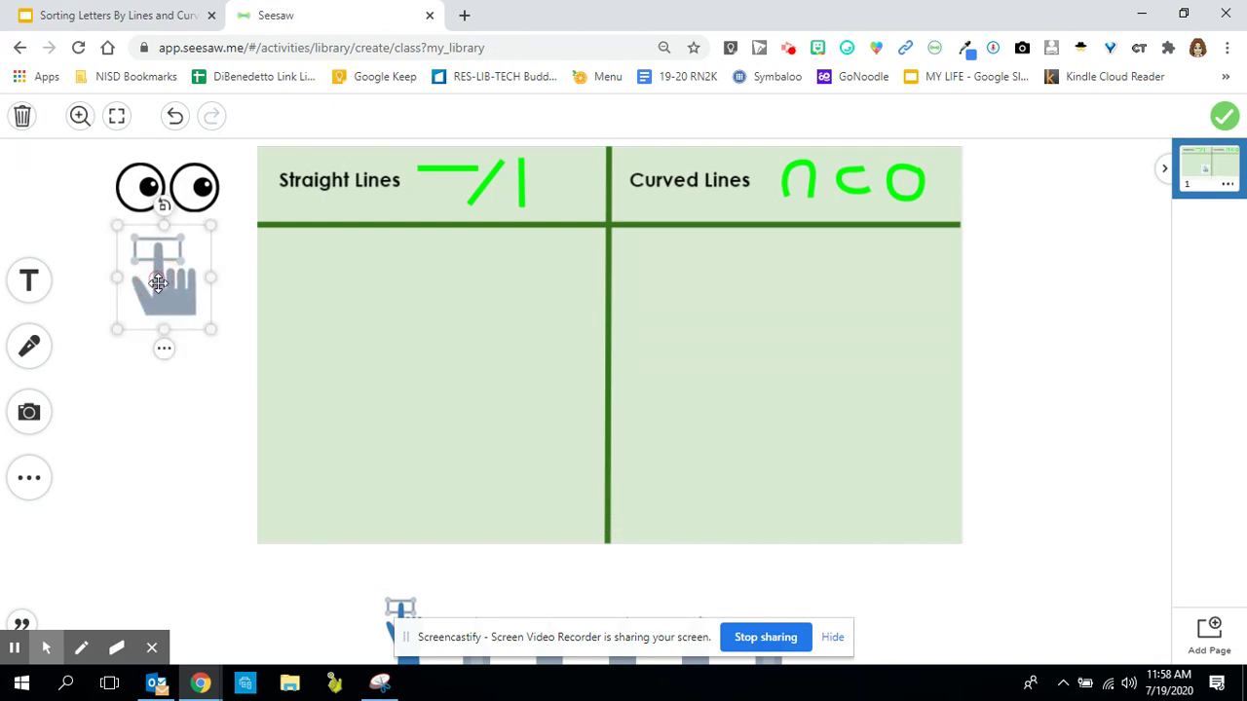
{"action": "left_click", "coordinate": [163, 348]}
{"action": "left_click", "coordinate": [224, 240]}
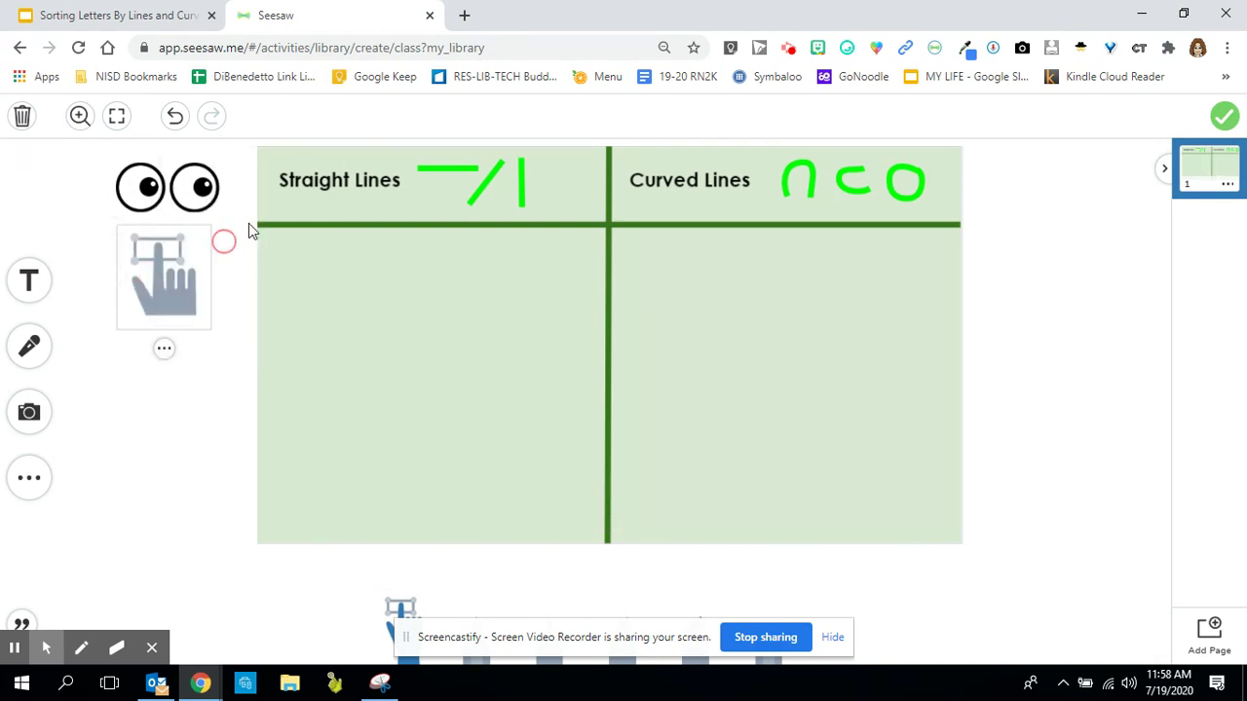
Capture the microphone icon from slide 2 of the Google Slides deck with a new Snipping Tool snip.
{"action": "left_click", "coordinate": [134, 15]}
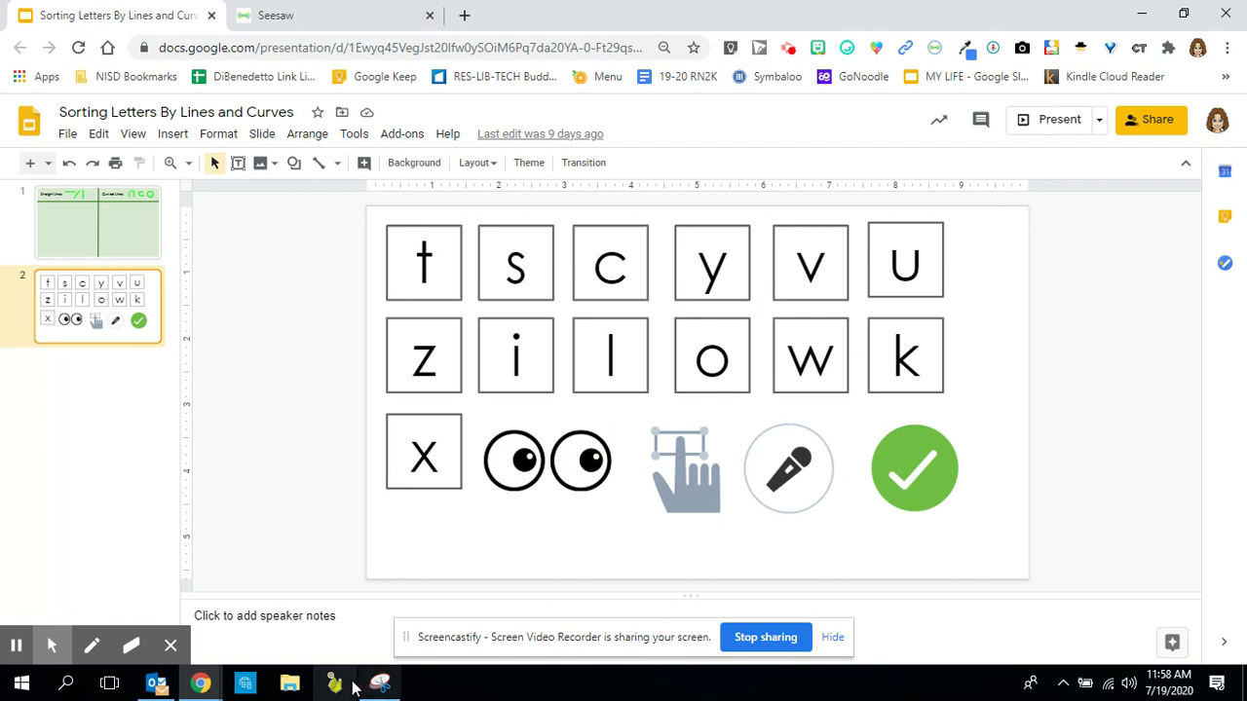
{"action": "left_click", "coordinate": [380, 682]}
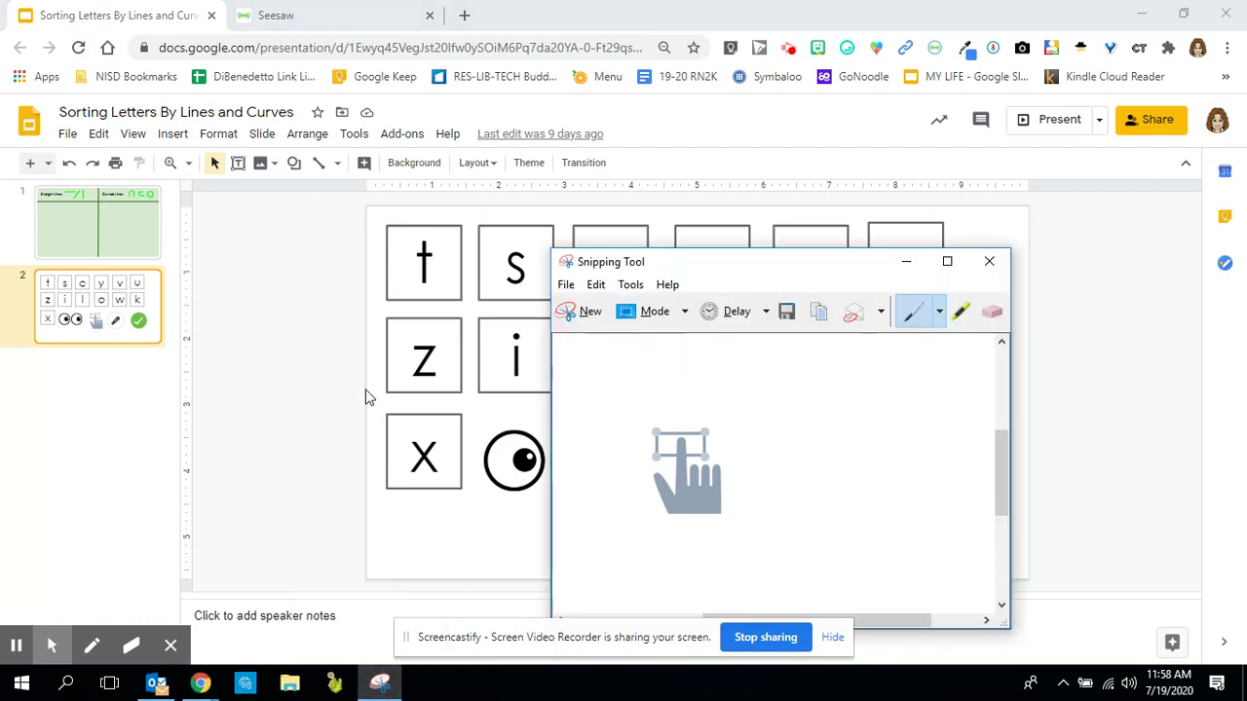
{"action": "left_click", "coordinate": [585, 311]}
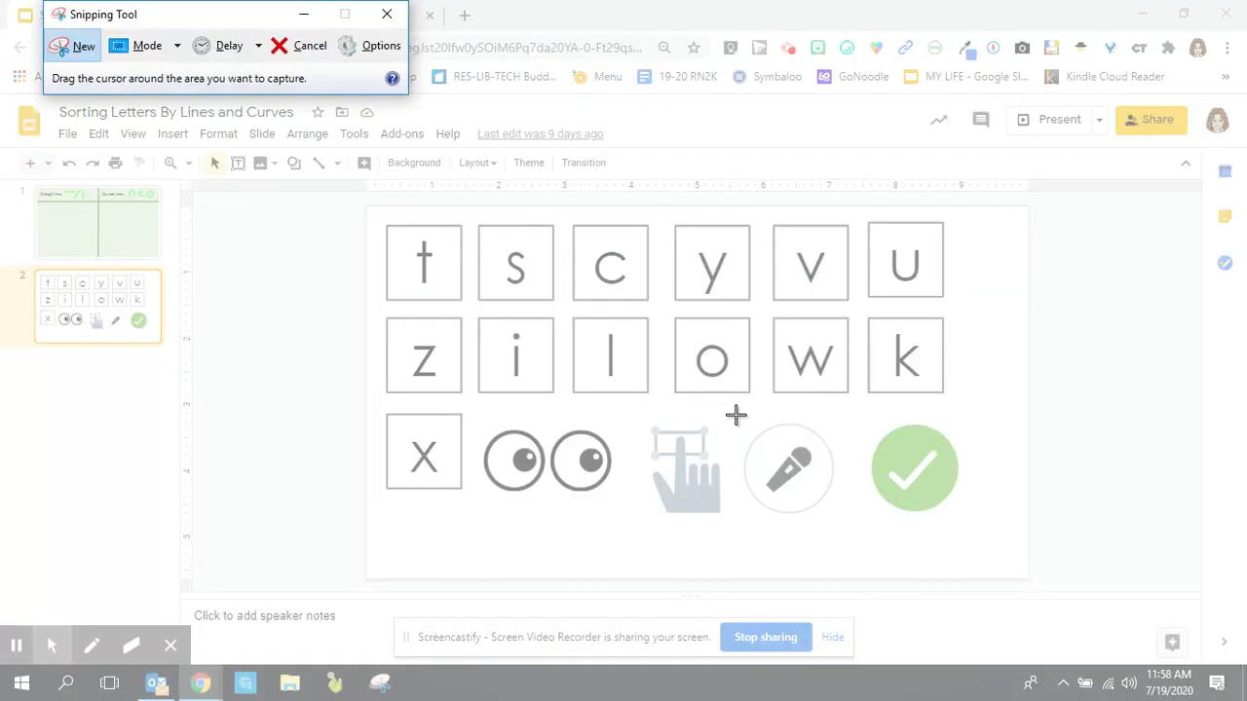
{"action": "left_click_drag", "start_coordinate": [735, 416], "coordinate": [844, 524]}
Paste the microphone icon into the Seesaw drawing and lock it, shrunk, directly below the hand icon.
{"action": "left_click", "coordinate": [331, 20]}
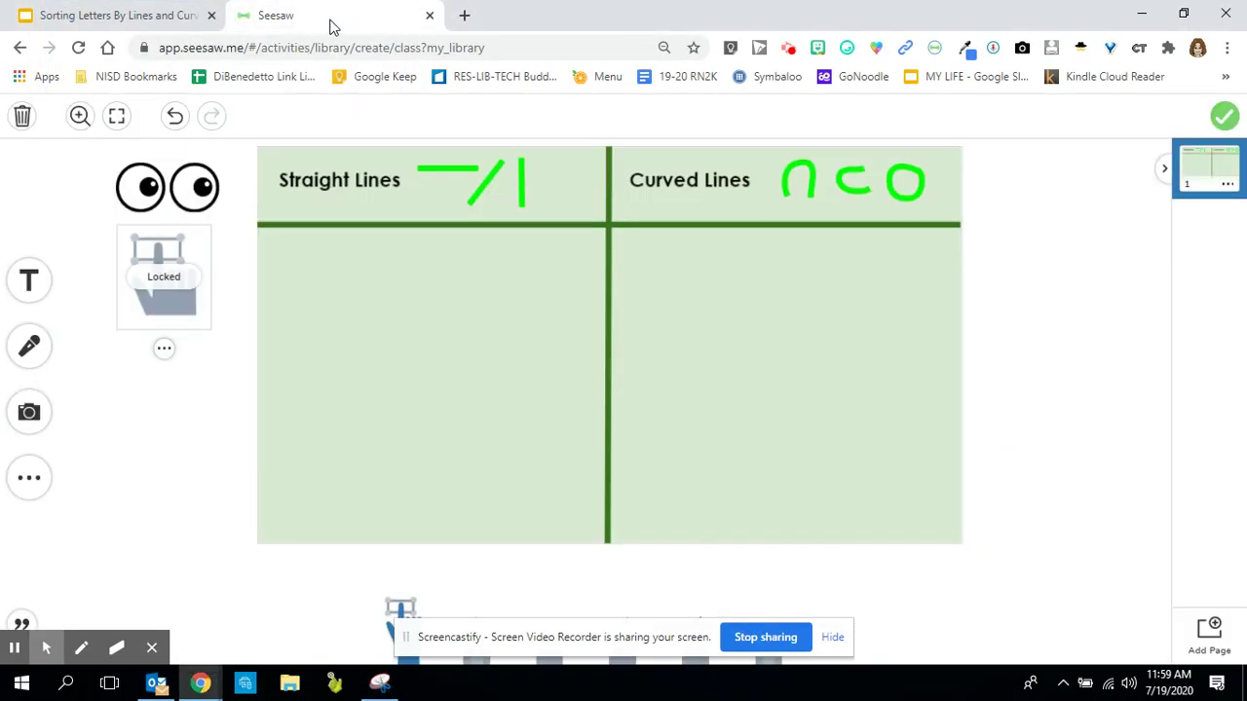
{"action": "key", "text": "ctrl+v"}
{"action": "left_click_drag", "start_coordinate": [458, 277], "coordinate": [601, 418]}
{"action": "left_click_drag", "start_coordinate": [664, 479], "coordinate": [168, 411]}
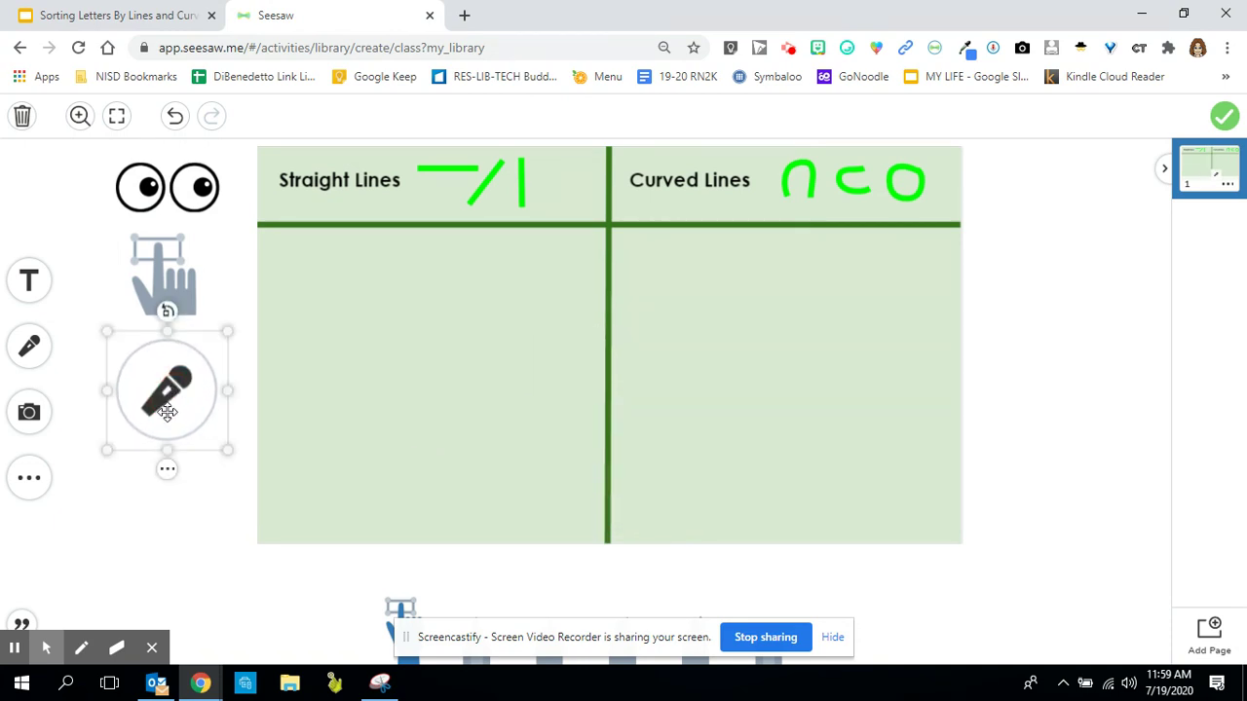
{"action": "left_click_drag", "start_coordinate": [227, 452], "coordinate": [212, 445]}
{"action": "left_click", "coordinate": [170, 397]}
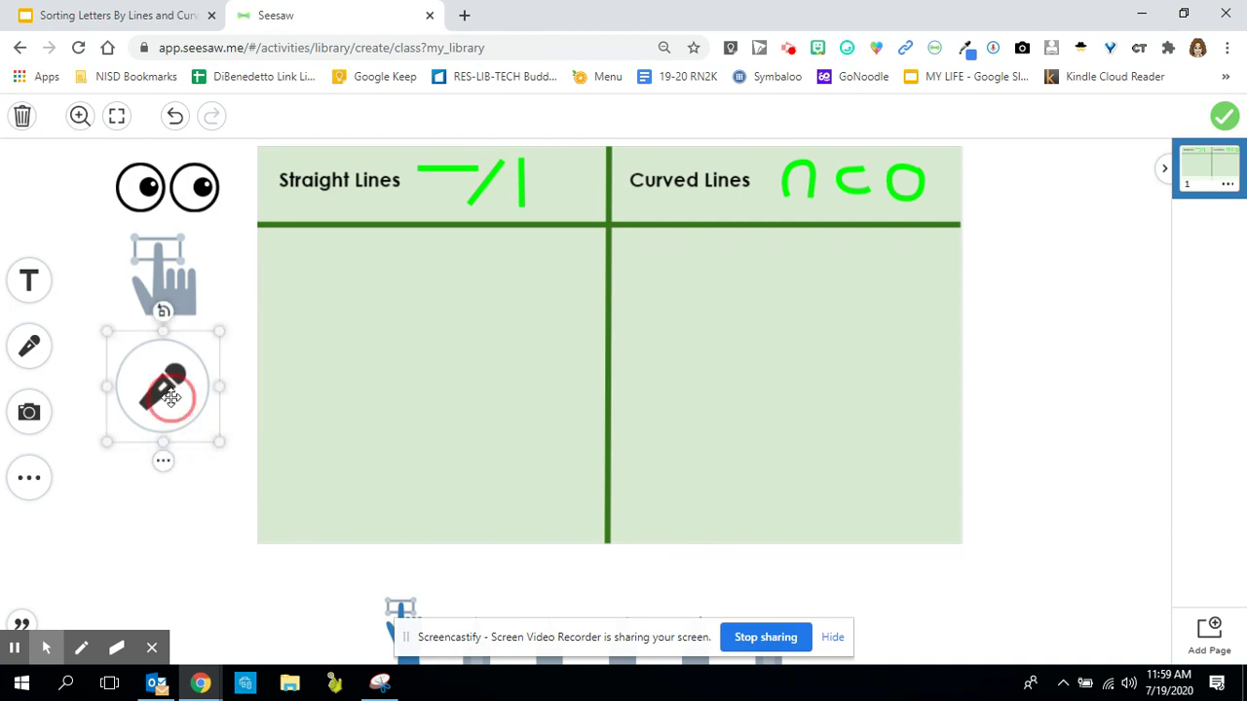
{"action": "left_click_drag", "start_coordinate": [171, 396], "coordinate": [175, 394]}
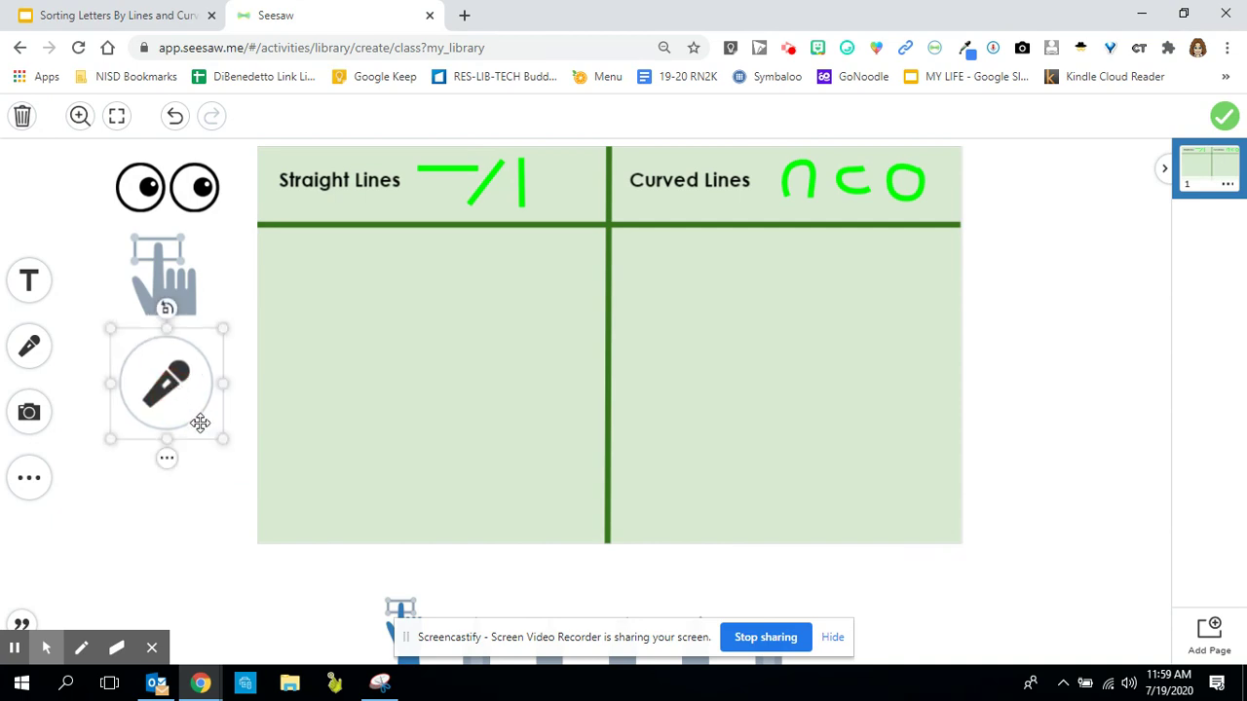
{"action": "left_click", "coordinate": [167, 459]}
{"action": "left_click", "coordinate": [208, 366]}
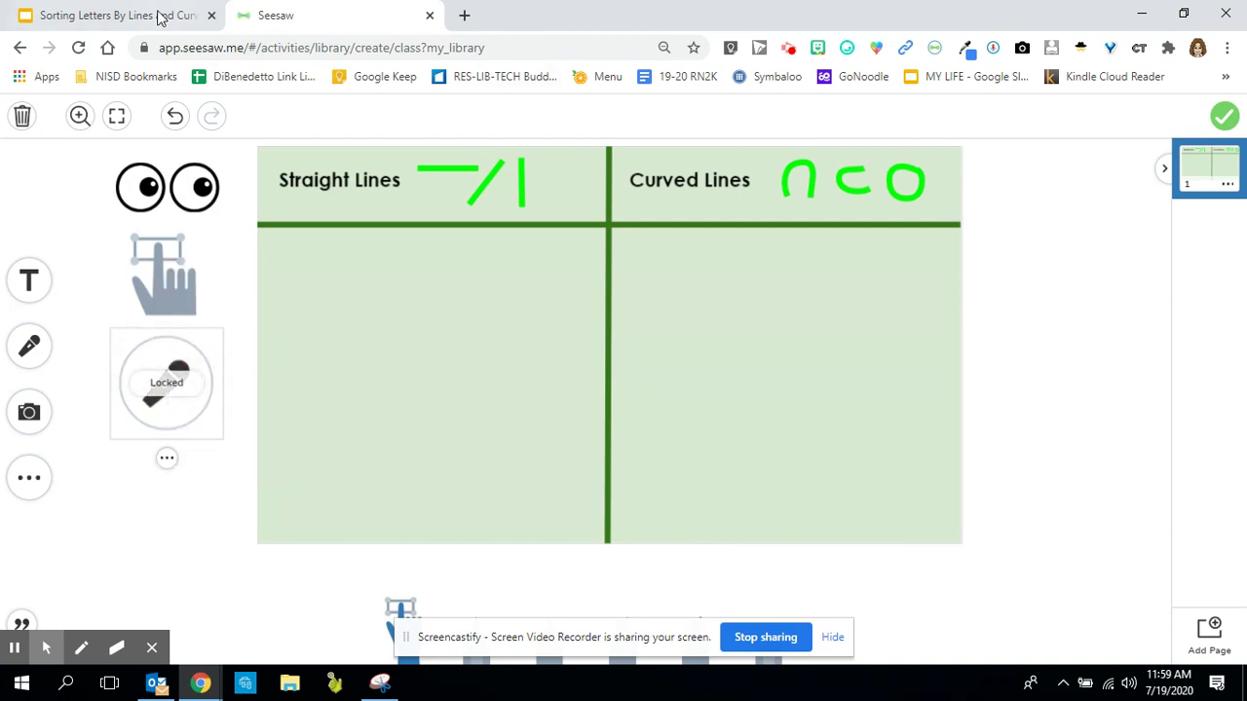
Capture the green check mark icon from slide 2 of the Google Slides deck with a new snip.
{"action": "left_click", "coordinate": [126, 17]}
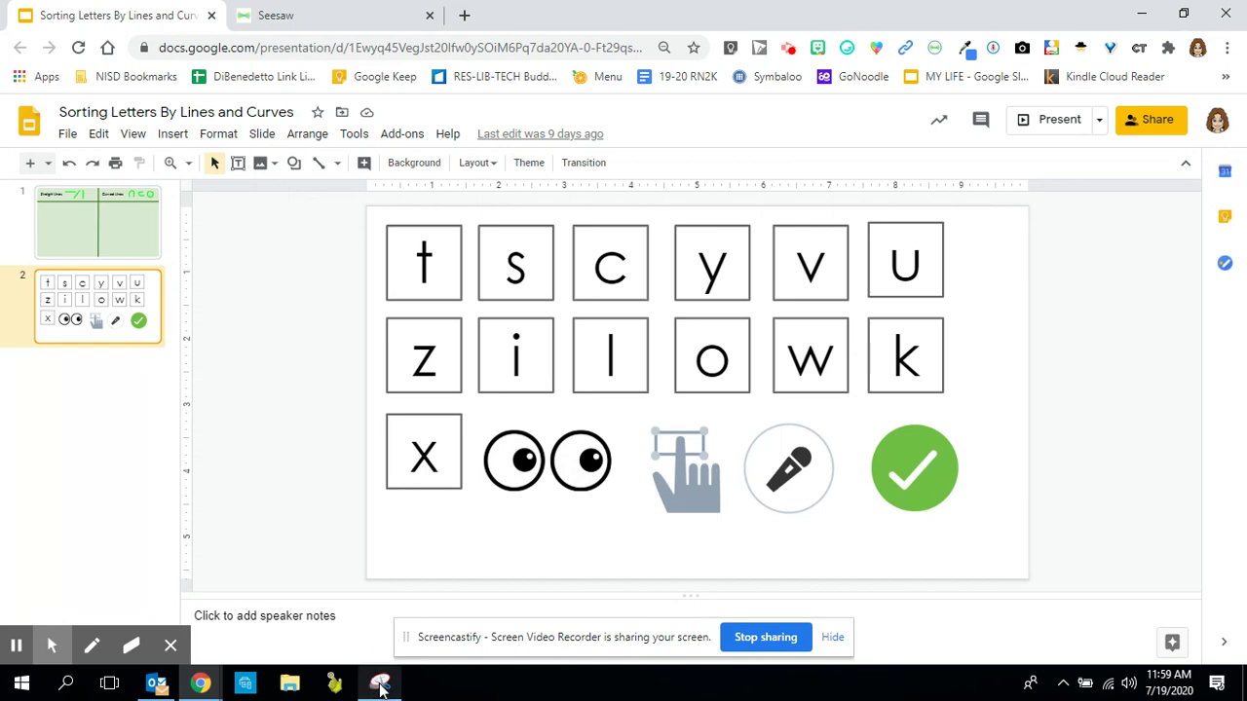
{"action": "left_click", "coordinate": [380, 682]}
{"action": "left_click", "coordinate": [672, 312]}
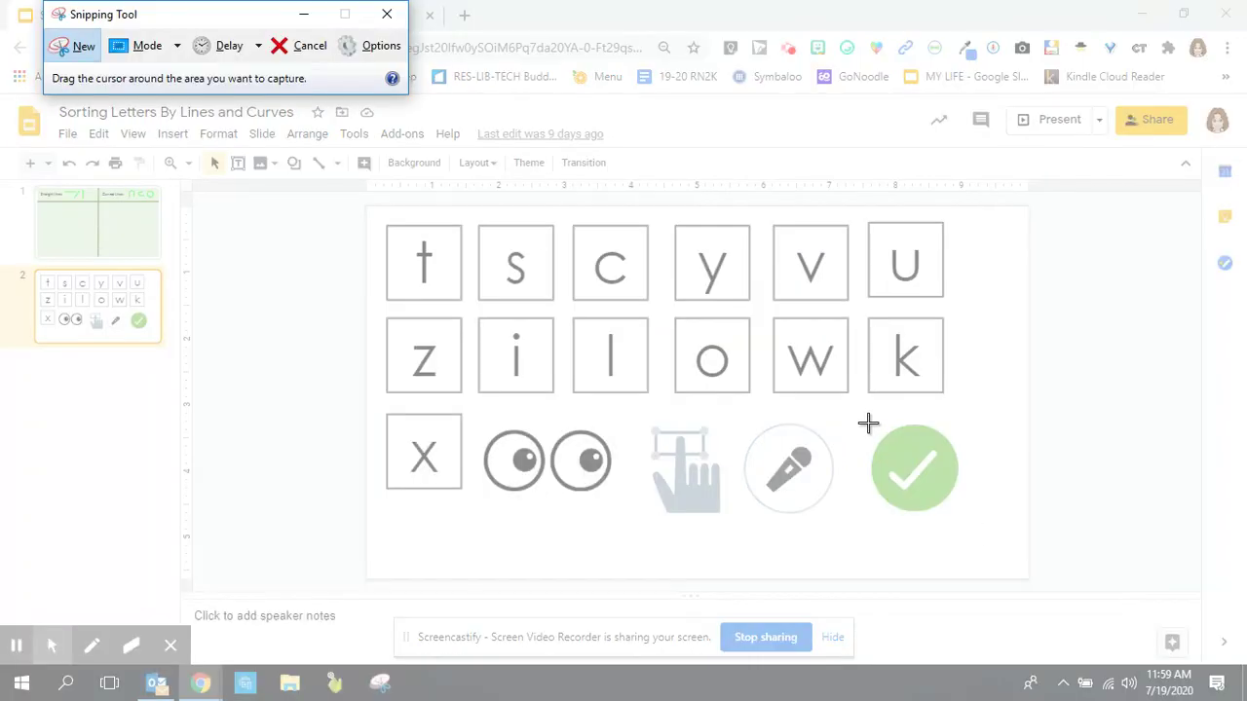
{"action": "left_click_drag", "start_coordinate": [864, 421], "coordinate": [963, 513]}
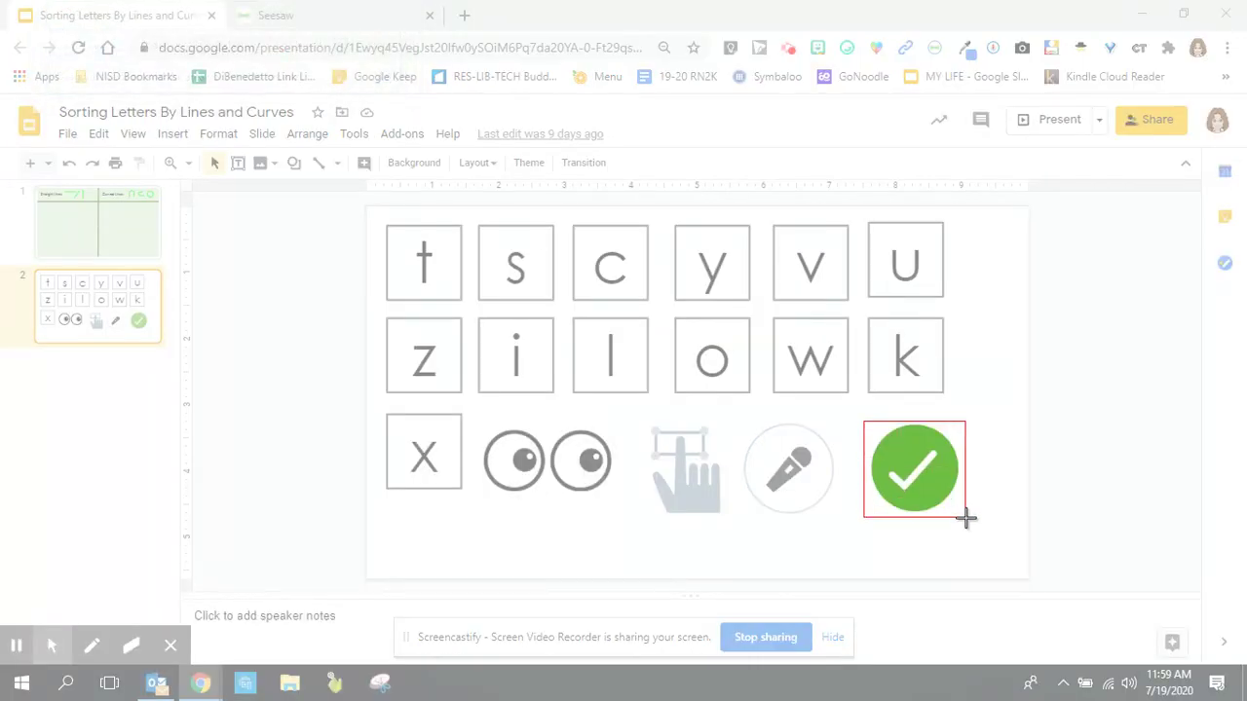
Paste the check mark icon into the Seesaw drawing and lock it, shrunk, directly below the microphone icon.
{"action": "left_click", "coordinate": [321, 14]}
{"action": "key", "text": "ctrl+v"}
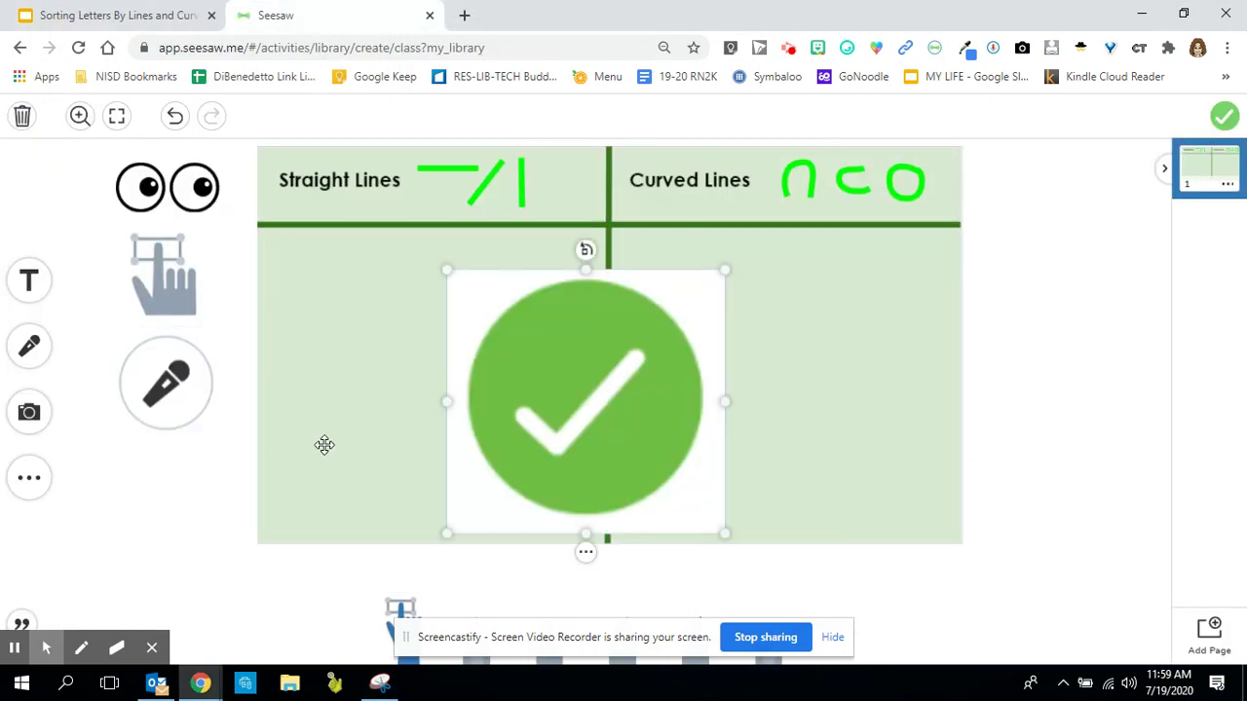
{"action": "left_click_drag", "start_coordinate": [450, 269], "coordinate": [593, 432]}
{"action": "left_click_drag", "start_coordinate": [620, 479], "coordinate": [167, 496]}
{"action": "left_click", "coordinate": [164, 575]}
{"action": "left_click", "coordinate": [175, 474]}
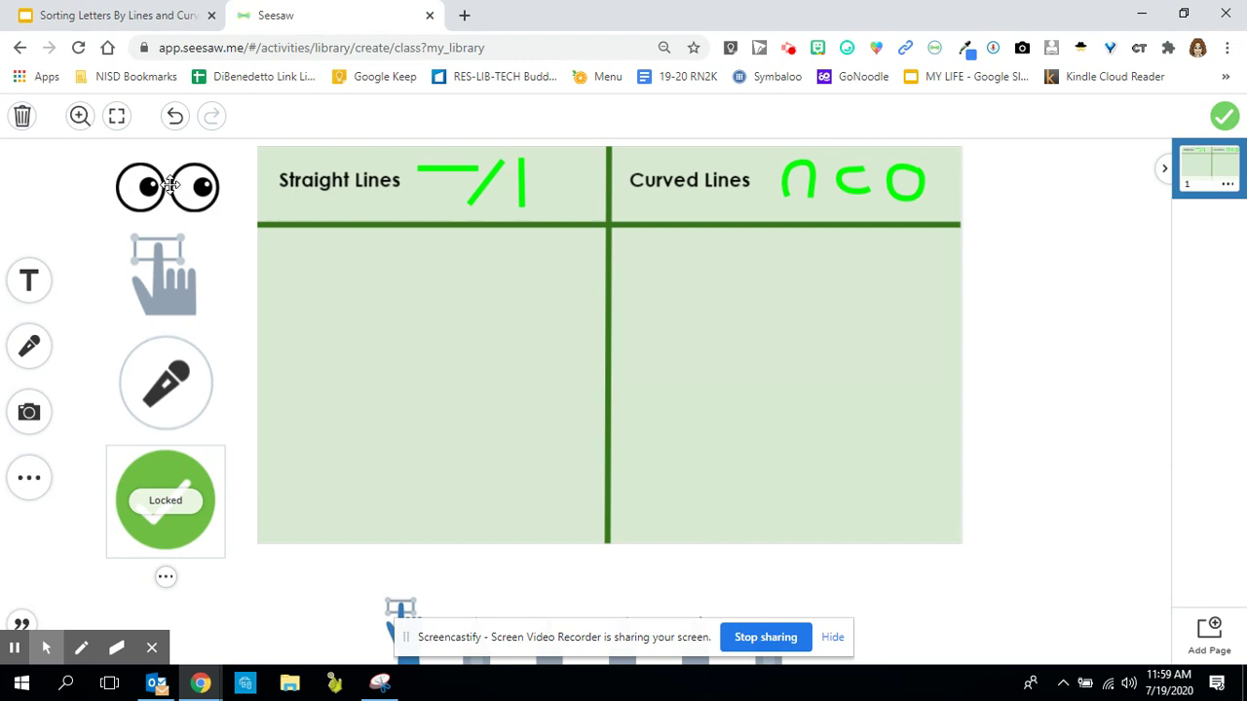
{"action": "left_click", "coordinate": [265, 642]}
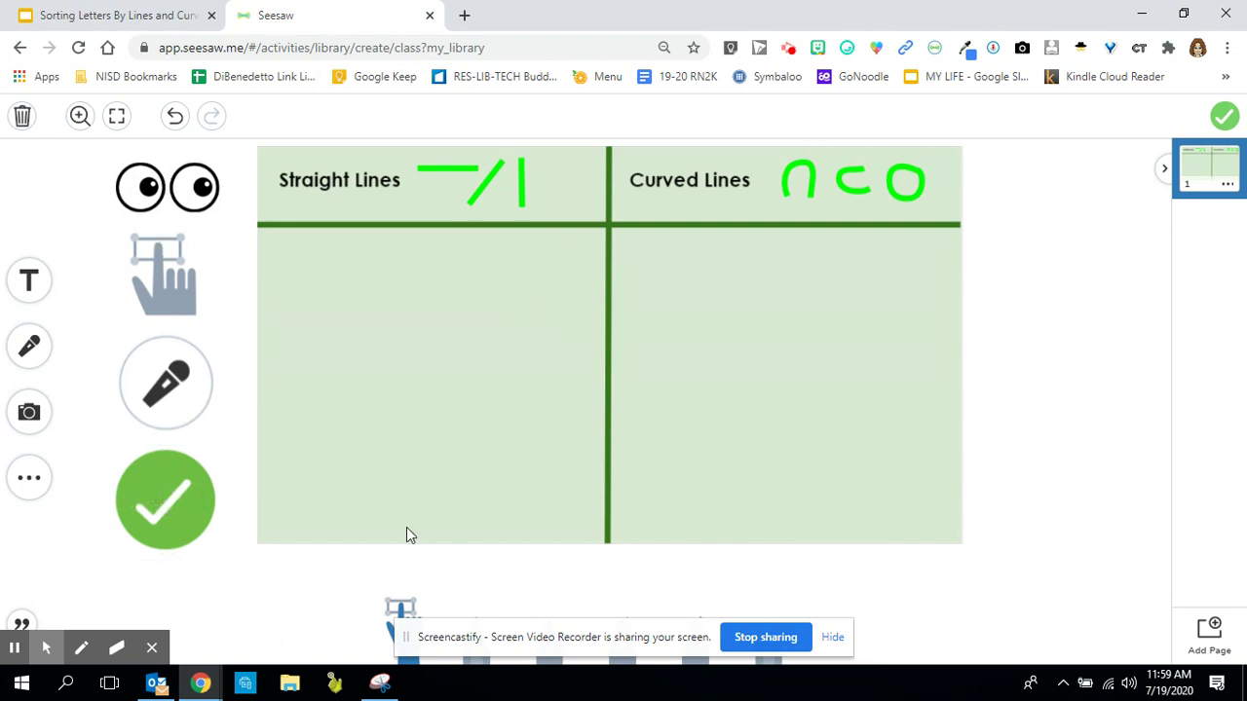
Check that the eyes, hand, microphone and check mark icons are each locked in place.
{"action": "left_click", "coordinate": [167, 185]}
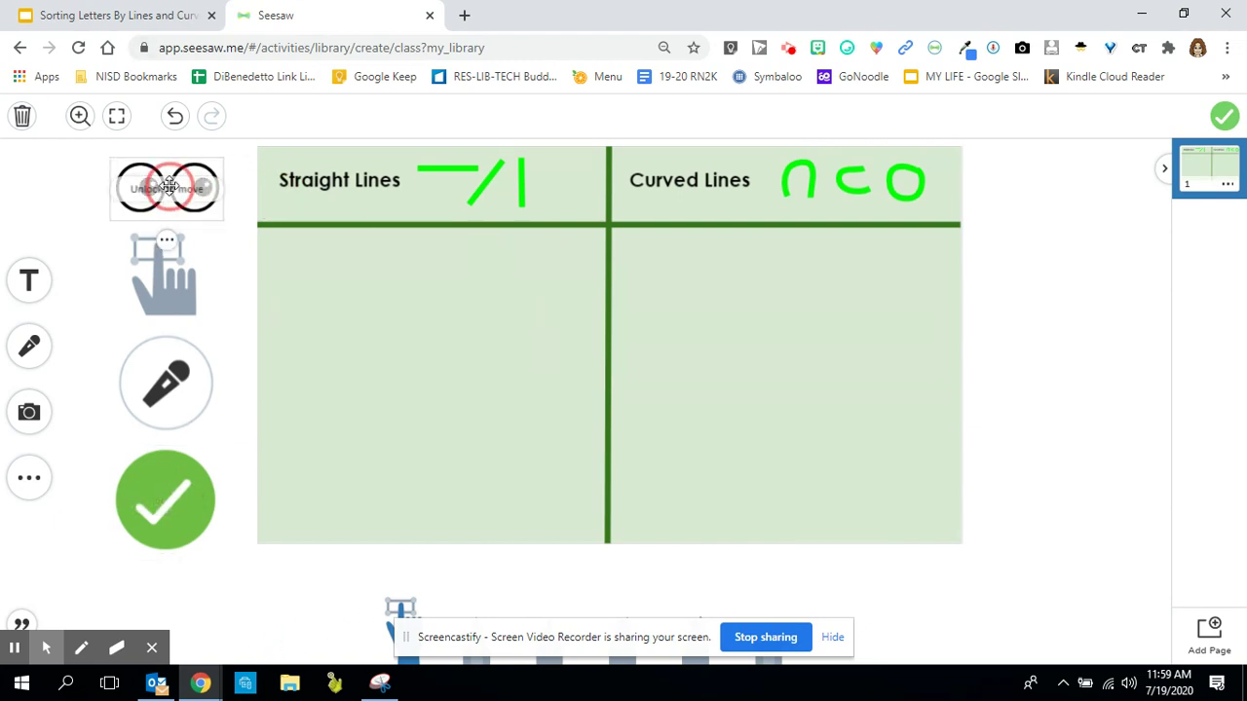
{"action": "left_click", "coordinate": [167, 270]}
{"action": "left_click", "coordinate": [180, 382]}
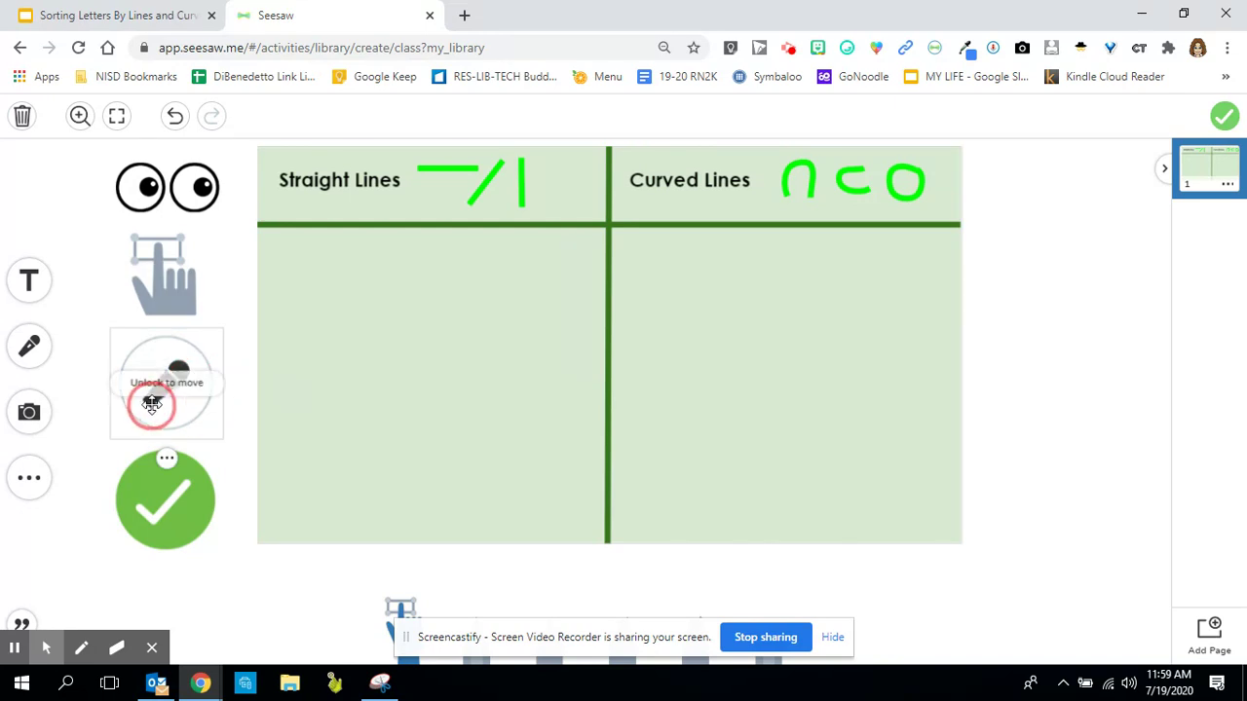
{"action": "left_click", "coordinate": [156, 534]}
{"action": "left_click", "coordinate": [277, 567]}
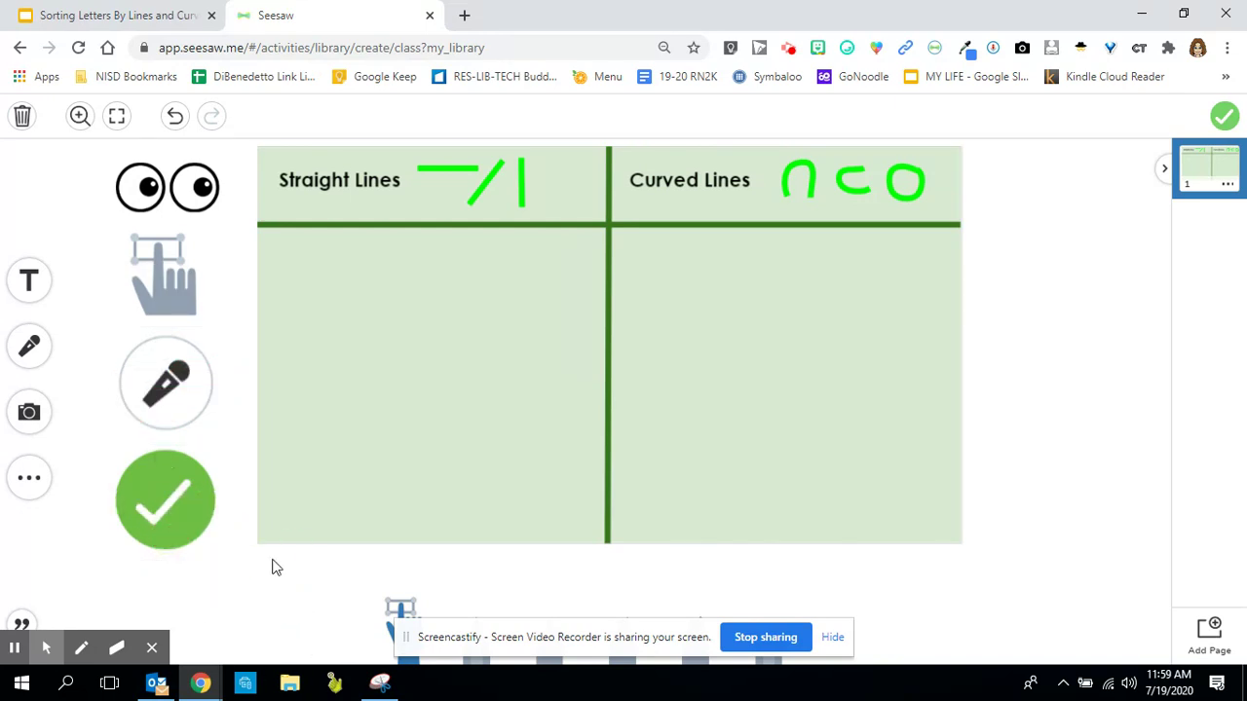
Capture the letter t tile from slide 2 of the Google Slides deck with a new snip.
{"action": "left_click", "coordinate": [126, 15]}
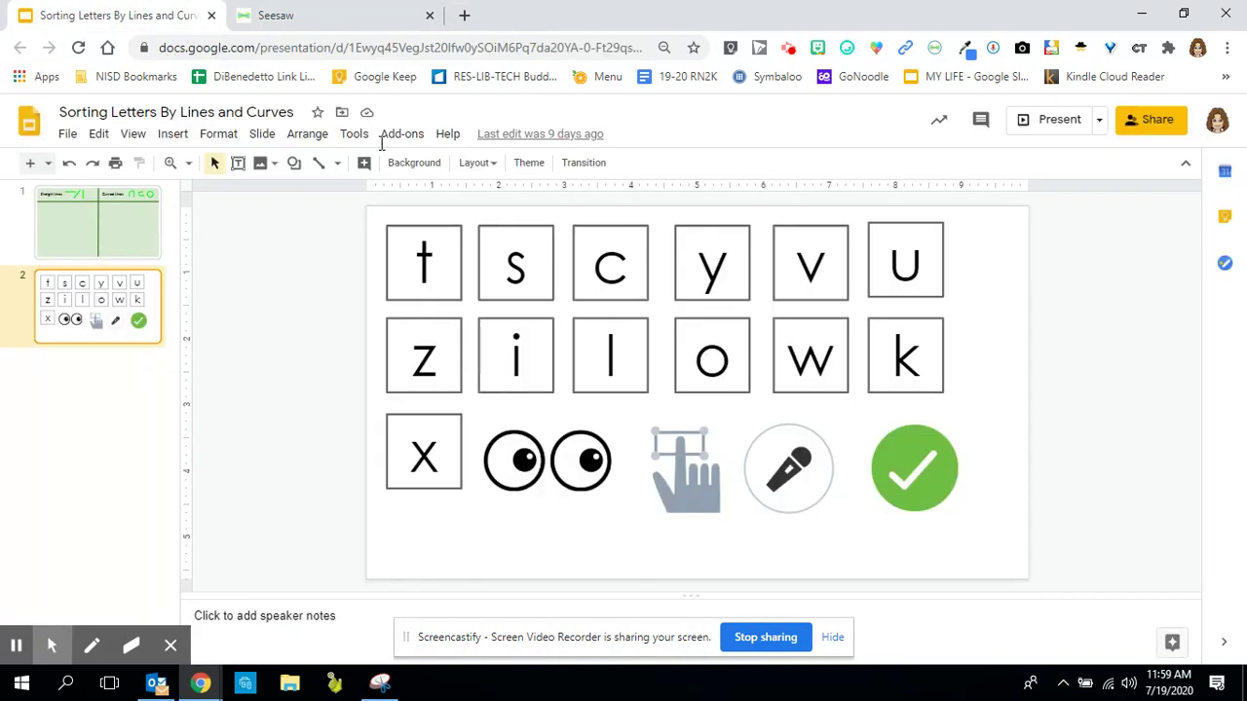
{"action": "left_click", "coordinate": [379, 683]}
{"action": "left_click", "coordinate": [804, 311]}
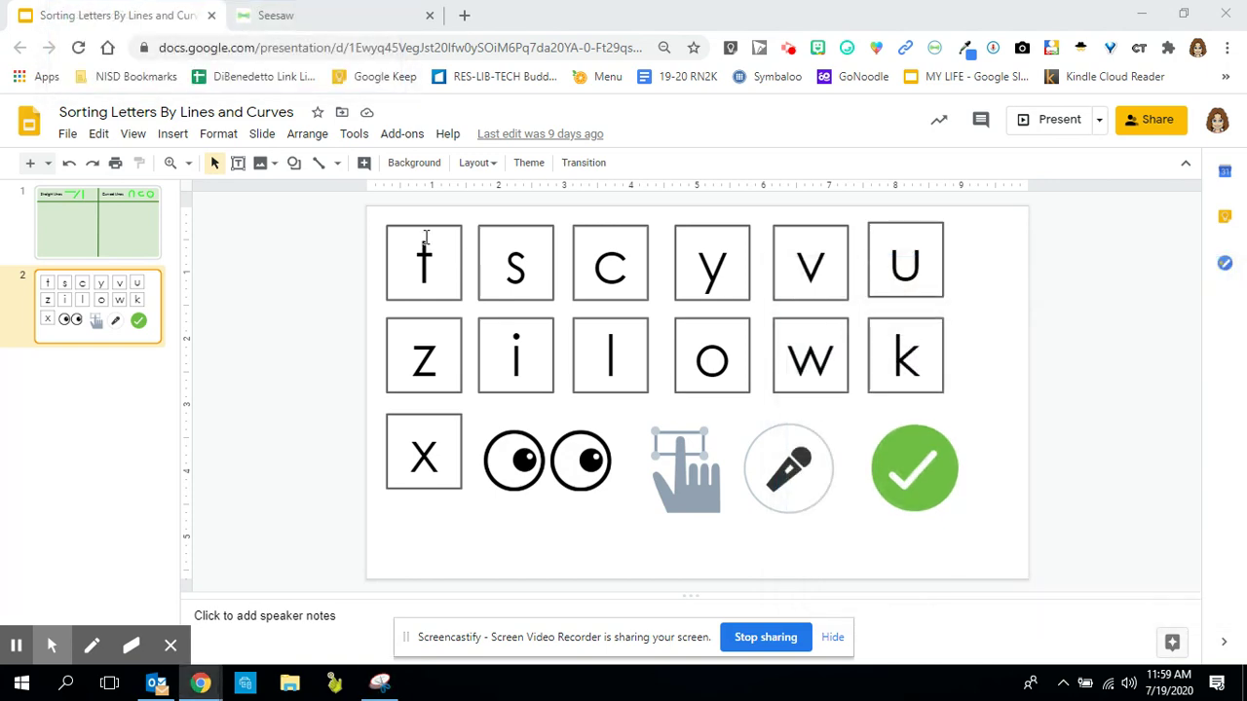
{"action": "left_click_drag", "start_coordinate": [381, 220], "coordinate": [464, 304]}
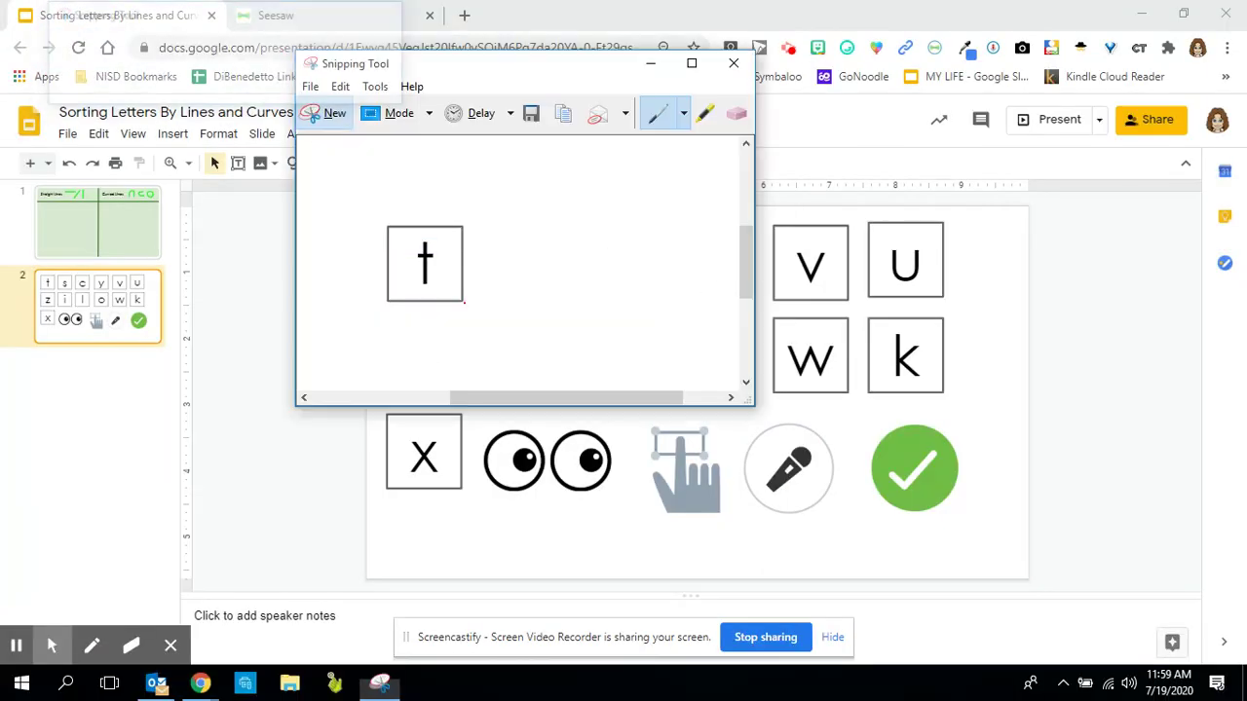
Paste the t tile into the Seesaw drawing, shrink it and place it unlocked just right of the Curved Lines heading.
{"action": "left_click", "coordinate": [321, 19]}
{"action": "key", "text": "ctrl+v"}
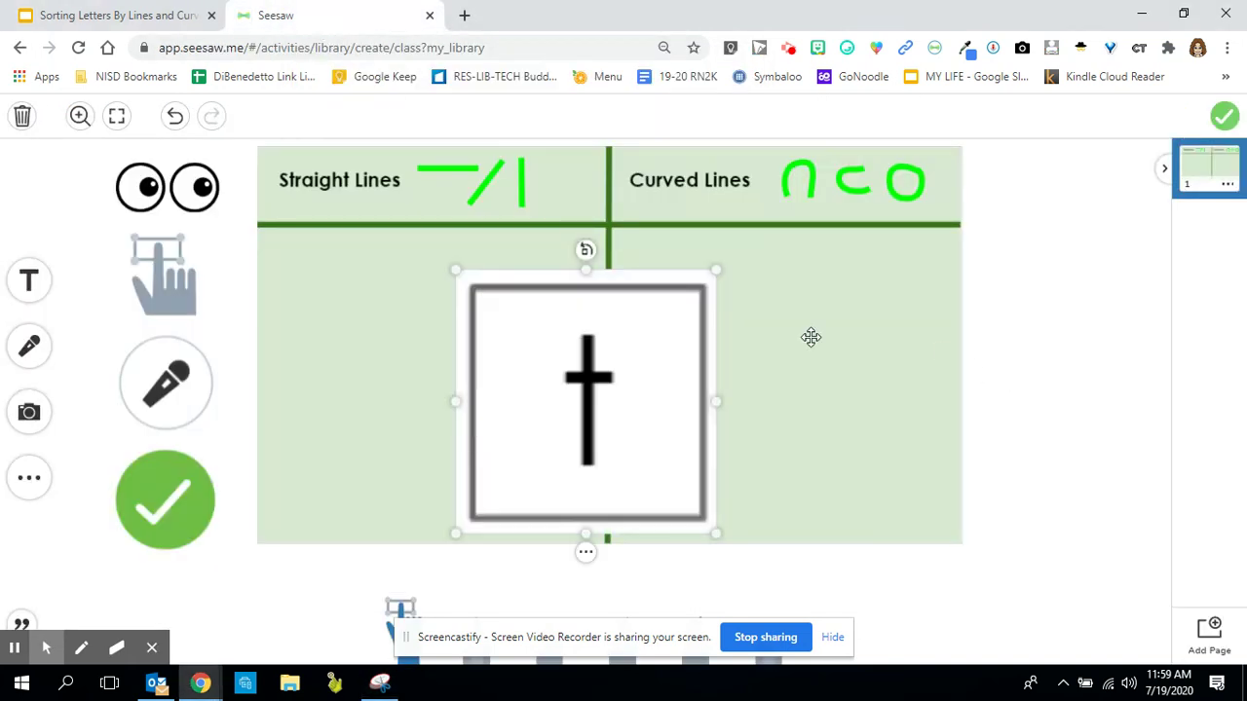
{"action": "left_click_drag", "start_coordinate": [462, 269], "coordinate": [646, 440]}
{"action": "left_click_drag", "start_coordinate": [664, 500], "coordinate": [994, 191]}
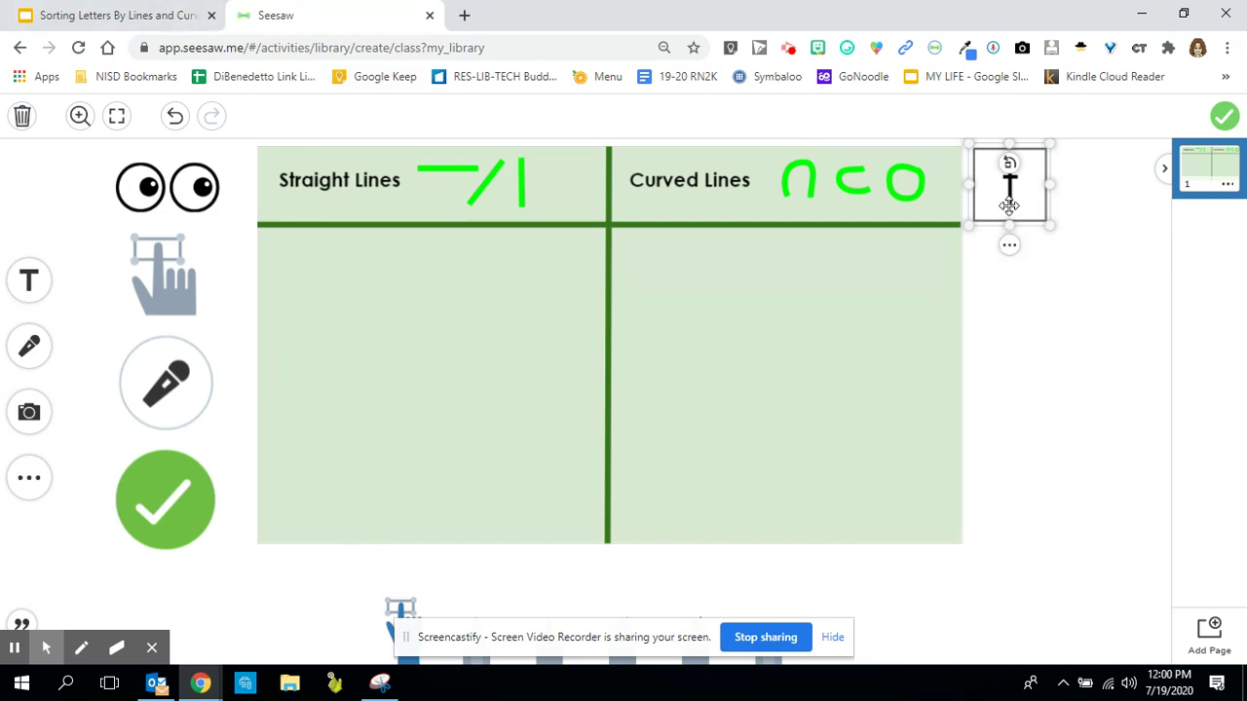
Capture the letter s tile from slide 2 of the Google Slides deck with a new snip.
{"action": "left_click", "coordinate": [61, 27]}
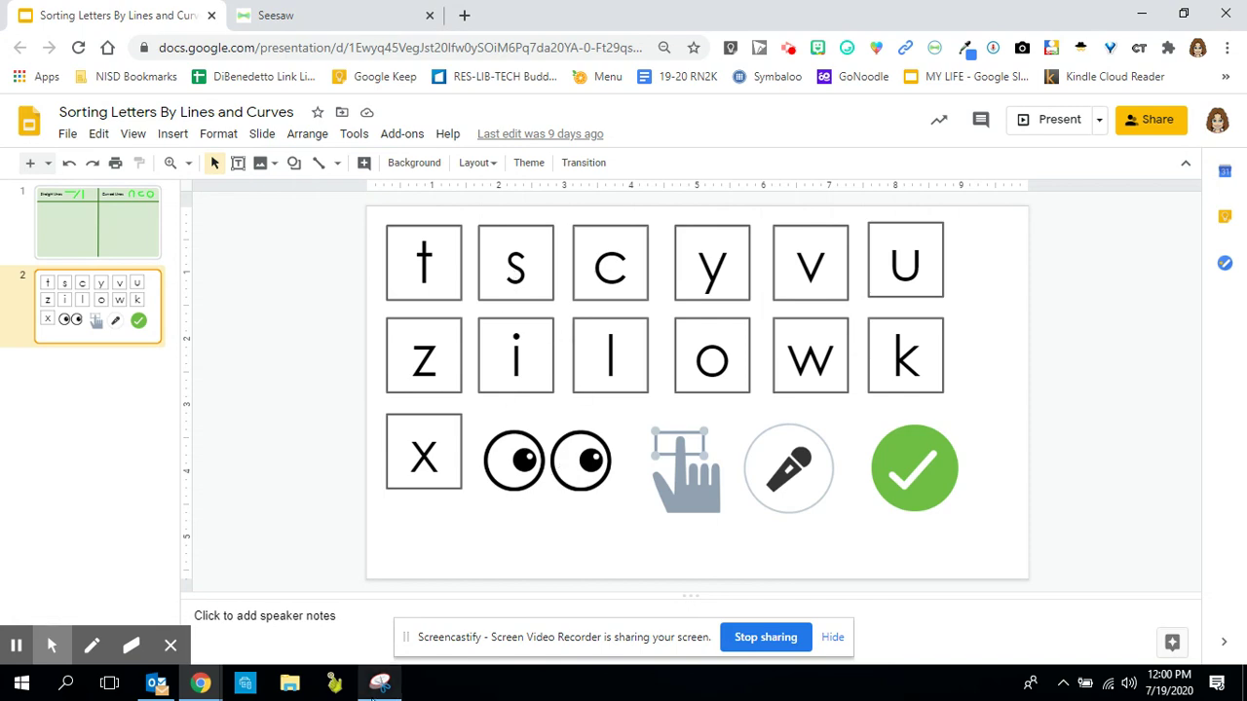
{"action": "left_click", "coordinate": [380, 683]}
{"action": "left_click", "coordinate": [334, 113]}
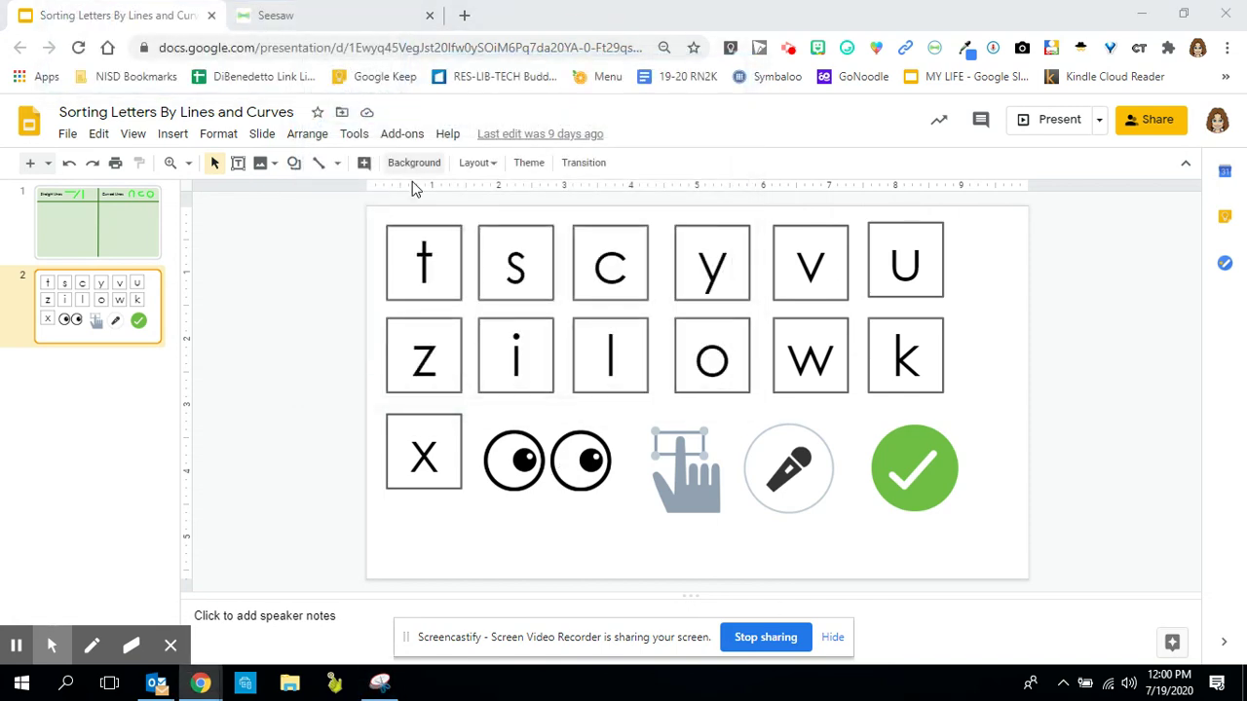
{"action": "left_click_drag", "start_coordinate": [472, 221], "coordinate": [558, 304]}
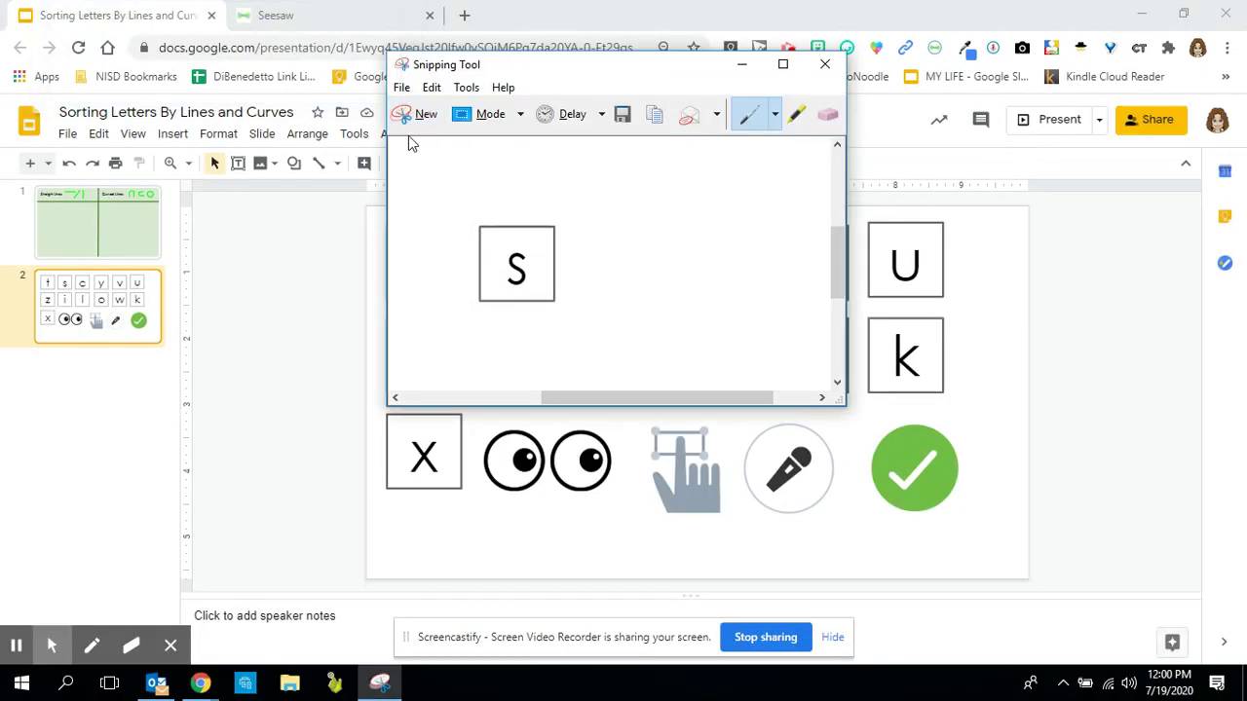
Paste the s tile into the Seesaw drawing, shrink it to match the t tile and place it just right of it.
{"action": "left_click", "coordinate": [289, 25]}
{"action": "key", "text": "ctrl+v"}
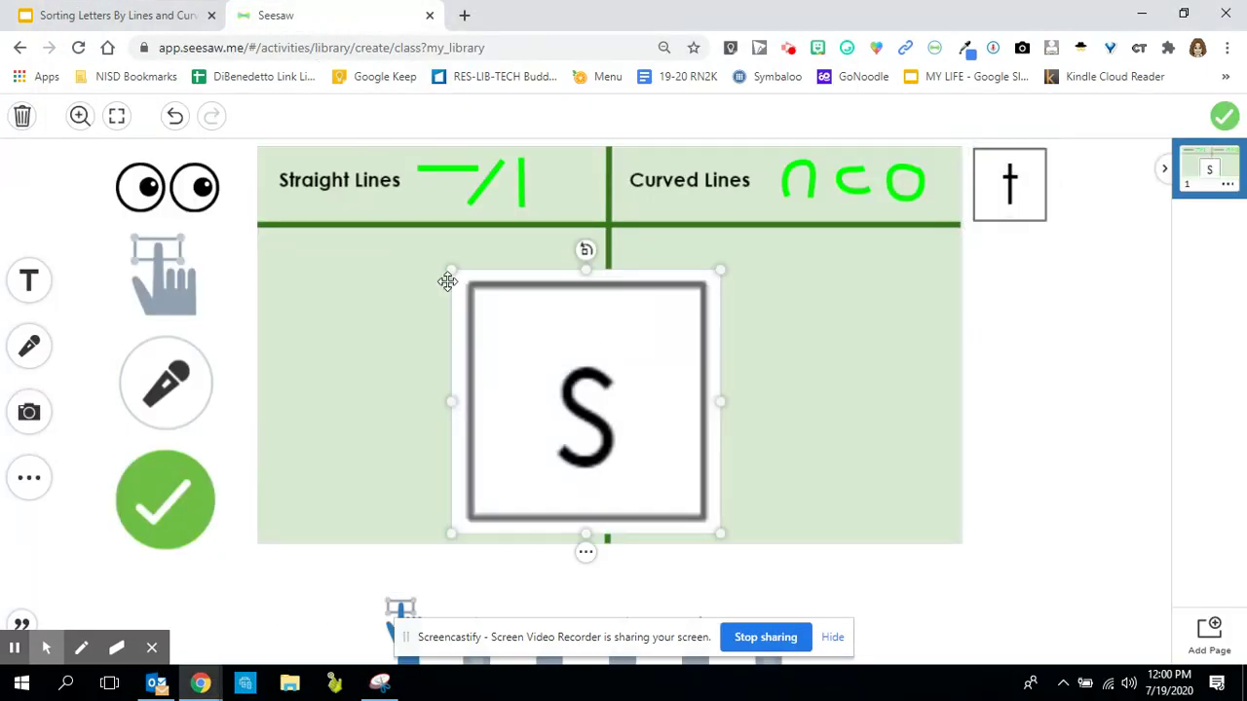
{"action": "left_click_drag", "start_coordinate": [450, 270], "coordinate": [1089, 181]}
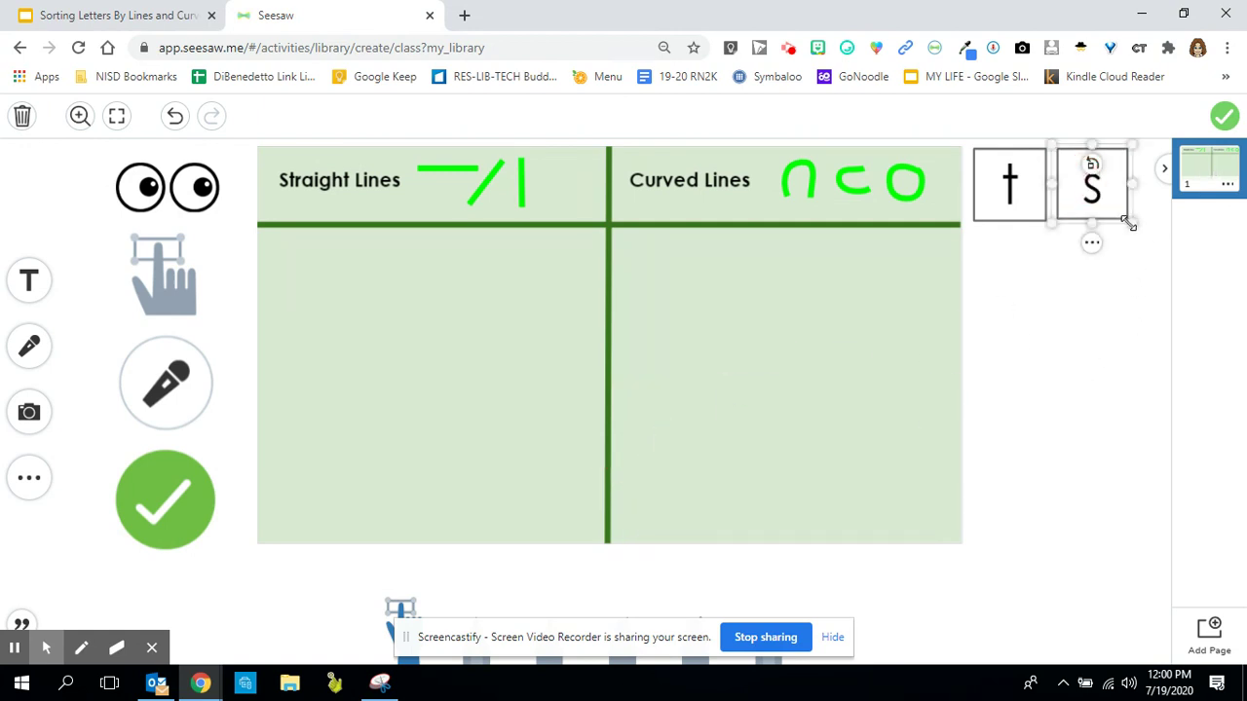
{"action": "left_click_drag", "start_coordinate": [1128, 222], "coordinate": [1132, 228]}
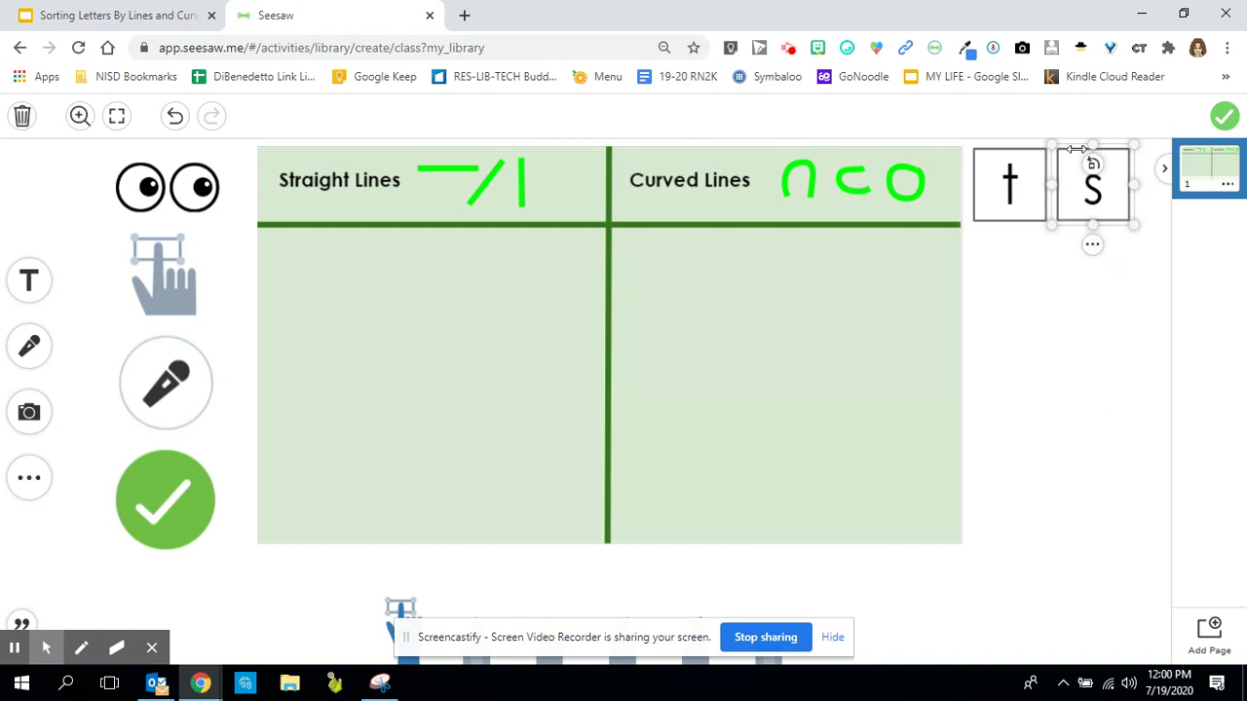
Finish the drawing and attach it as the student template of the Straight and Curved Letters activity.
{"action": "left_click", "coordinate": [1224, 117]}
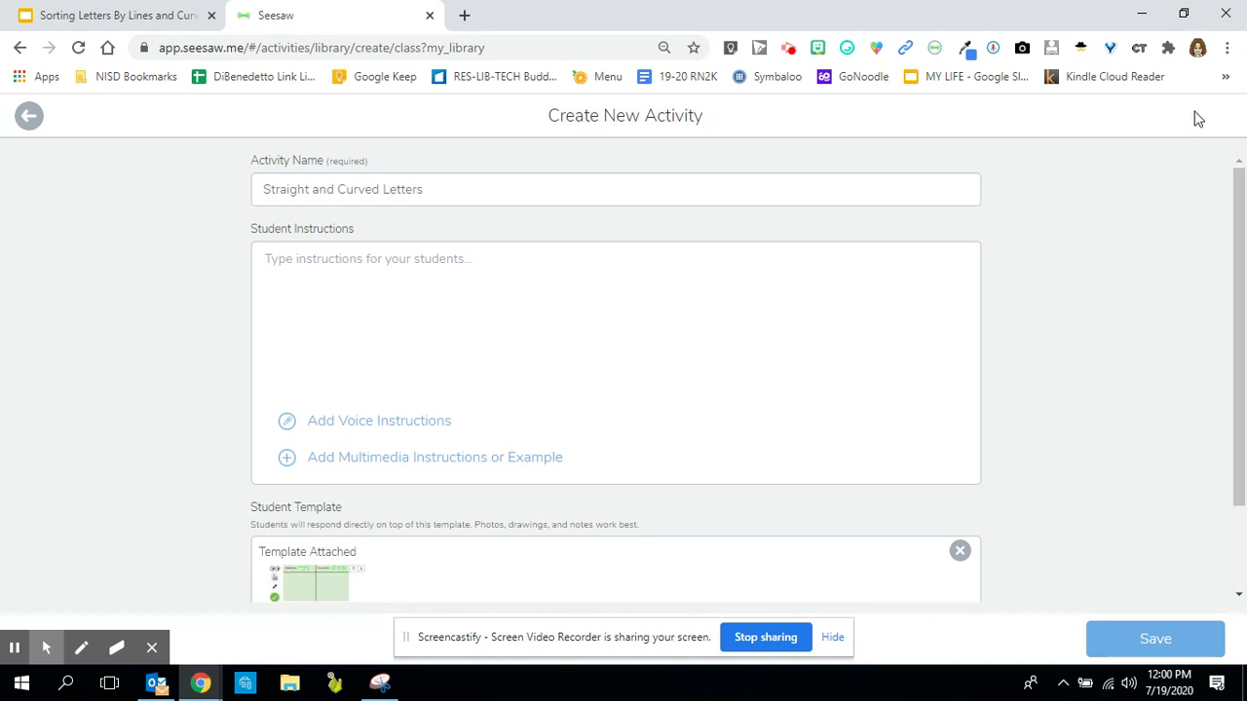
{"action": "scroll", "coordinate": [306, 439], "scroll_direction": "down", "scroll_amount": 1}
{"action": "scroll", "coordinate": [322, 370], "scroll_direction": "up", "scroll_amount": 1}
{"action": "scroll", "coordinate": [275, 480], "scroll_direction": "down", "scroll_amount": 1}
Reopen the attached student template to view it, return to the activity form and review its instruction and template sections.
{"action": "left_click", "coordinate": [276, 481]}
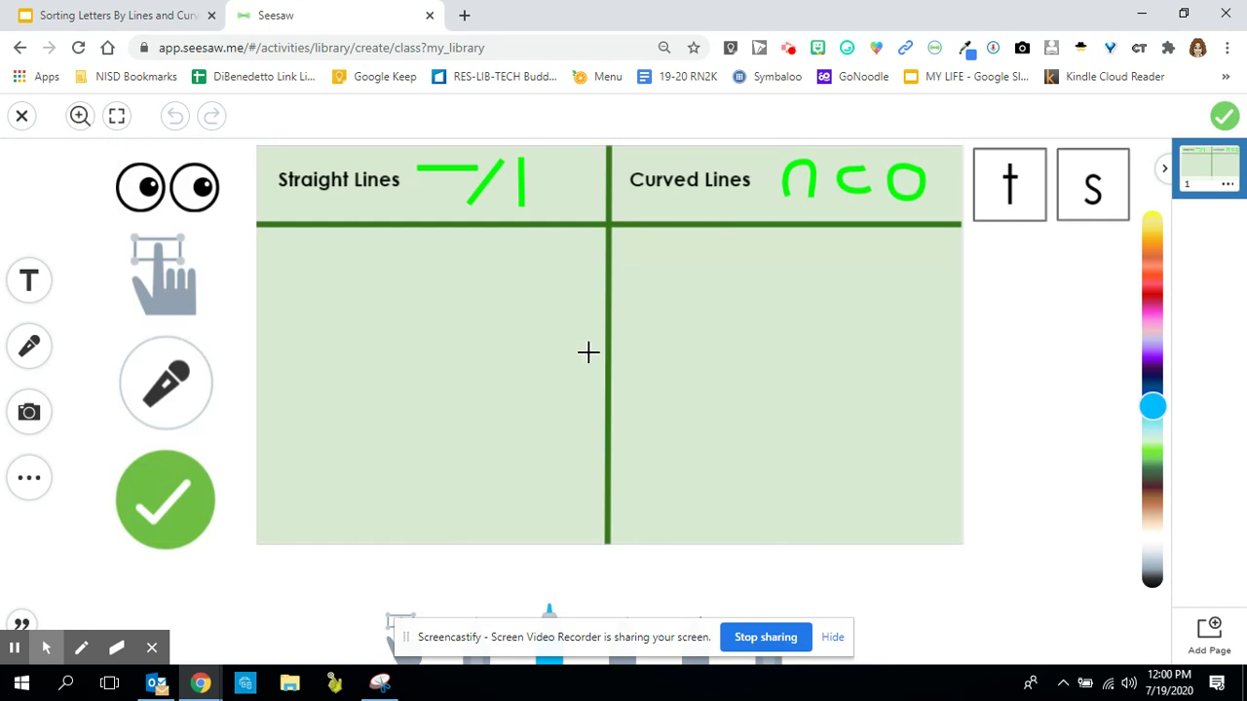
{"action": "left_click", "coordinate": [1226, 121]}
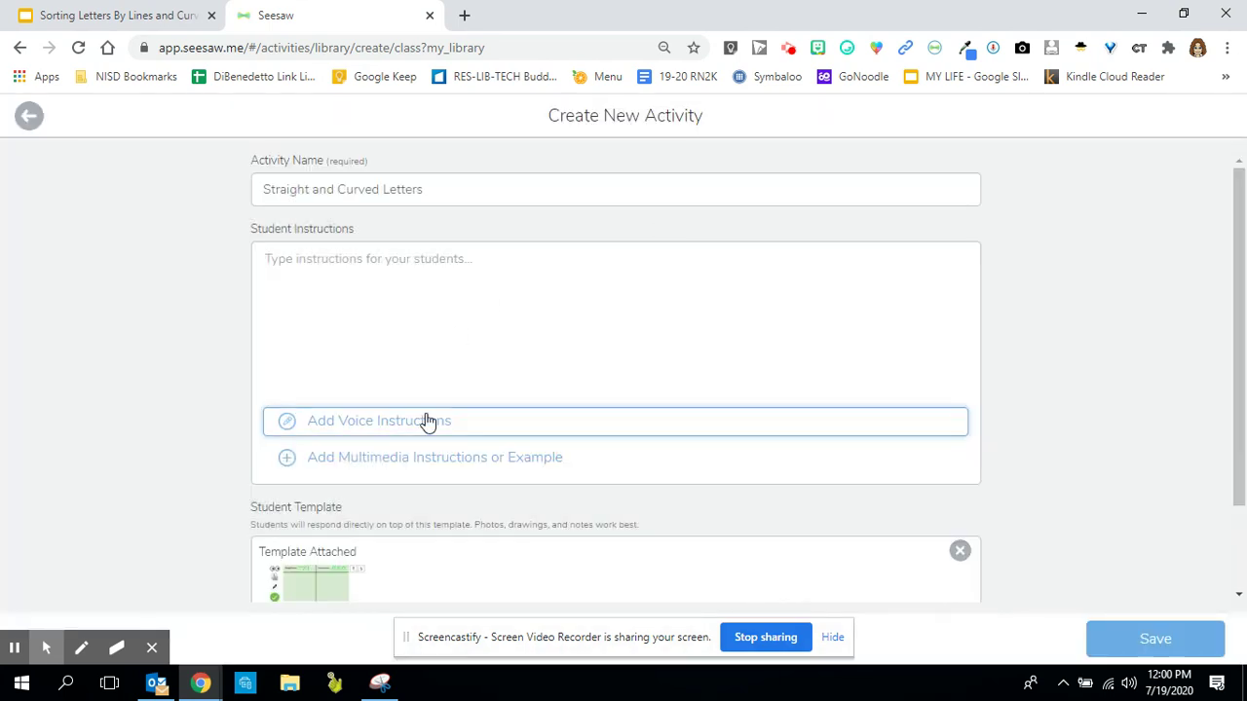
{"action": "scroll", "coordinate": [439, 467], "scroll_direction": "down", "scroll_amount": 1}
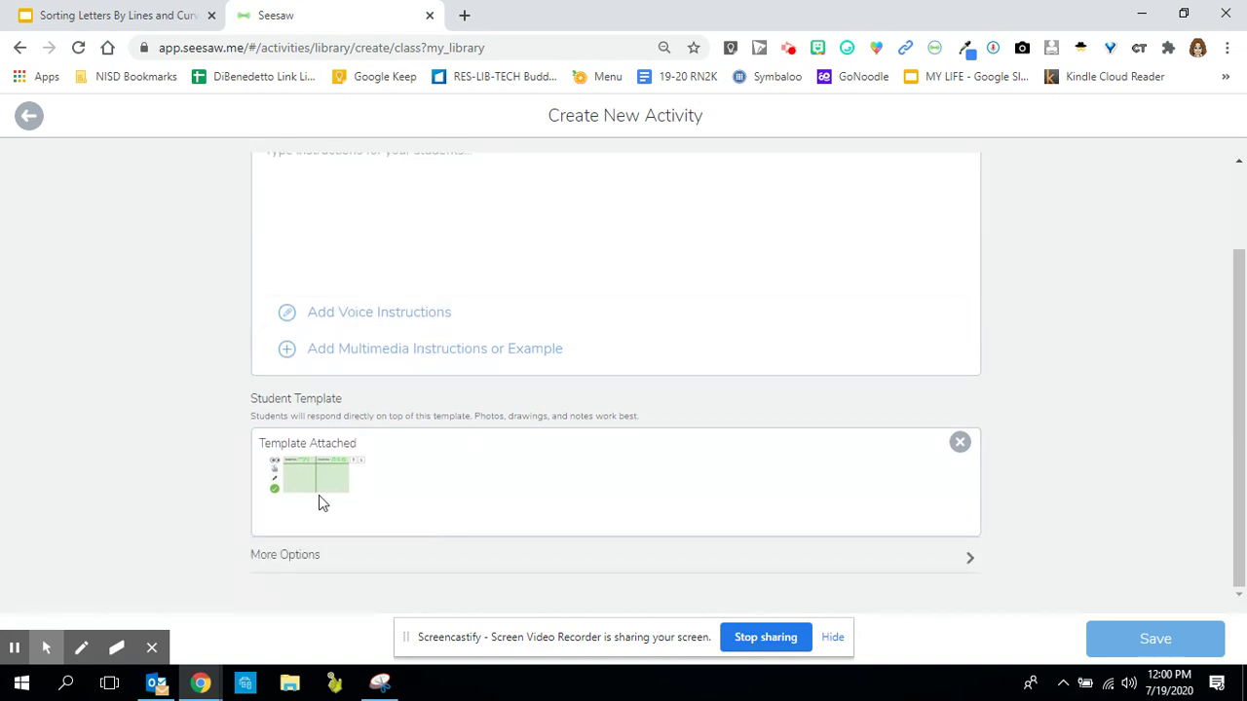
{"action": "scroll", "coordinate": [390, 438], "scroll_direction": "up", "scroll_amount": 1}
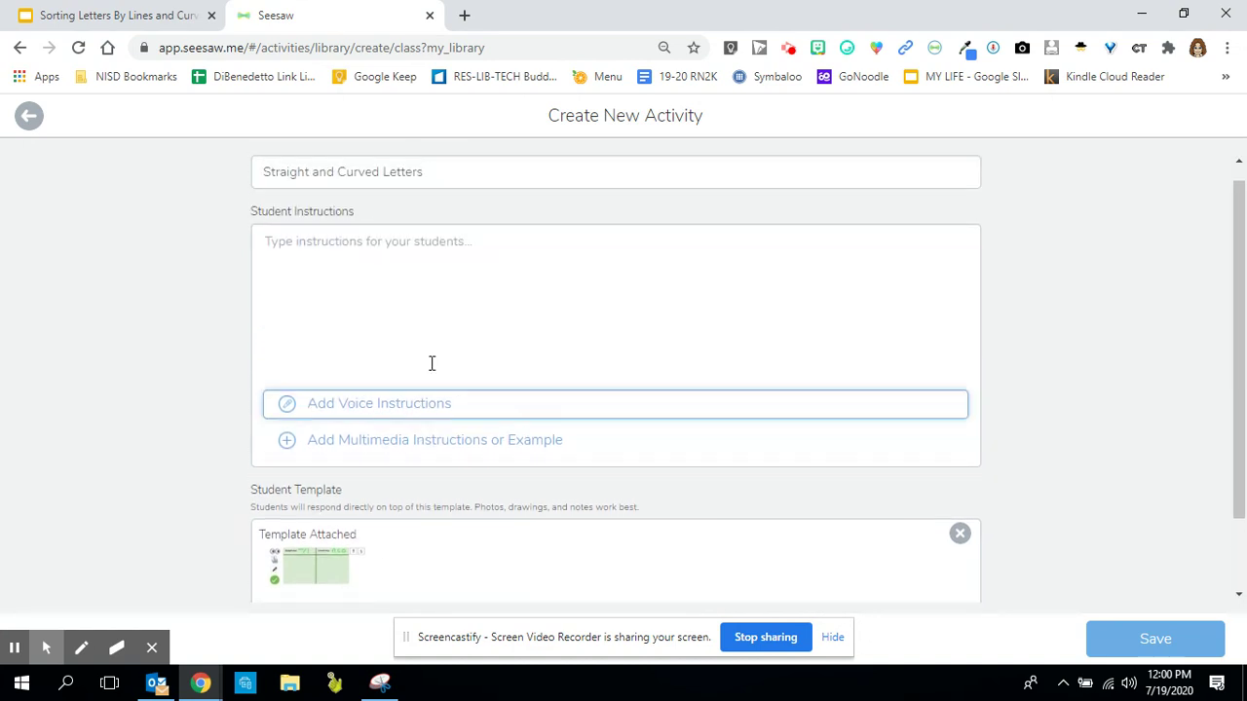